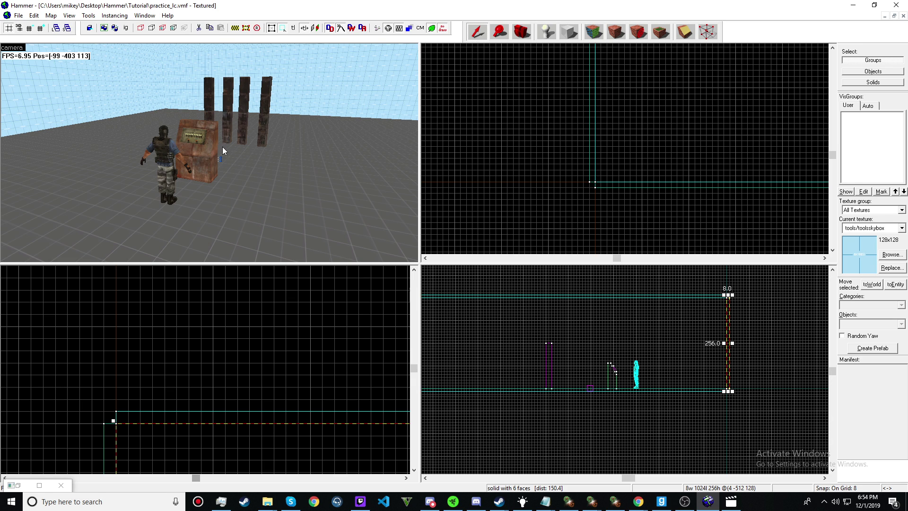
Inspect the pillar brushes' entity properties, including those of the pillar named 4
key("z")
key("w")
key("d")
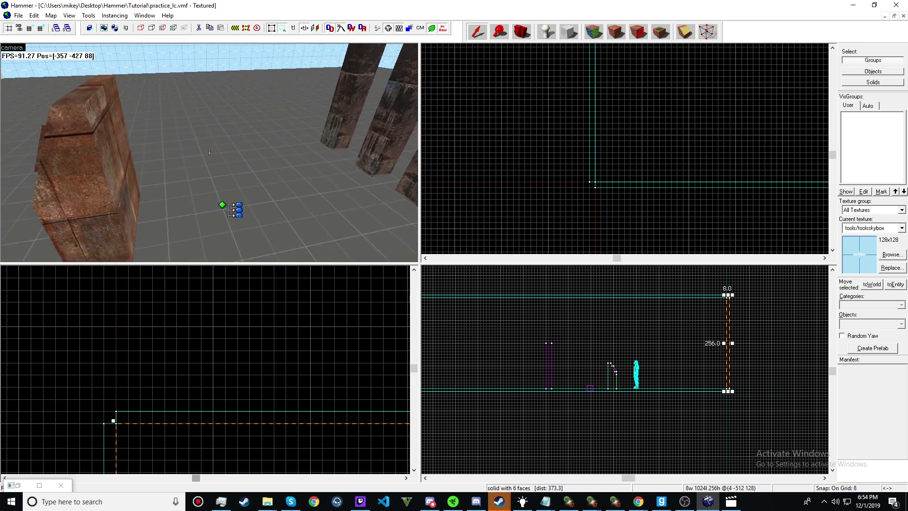
left_click(209, 152)
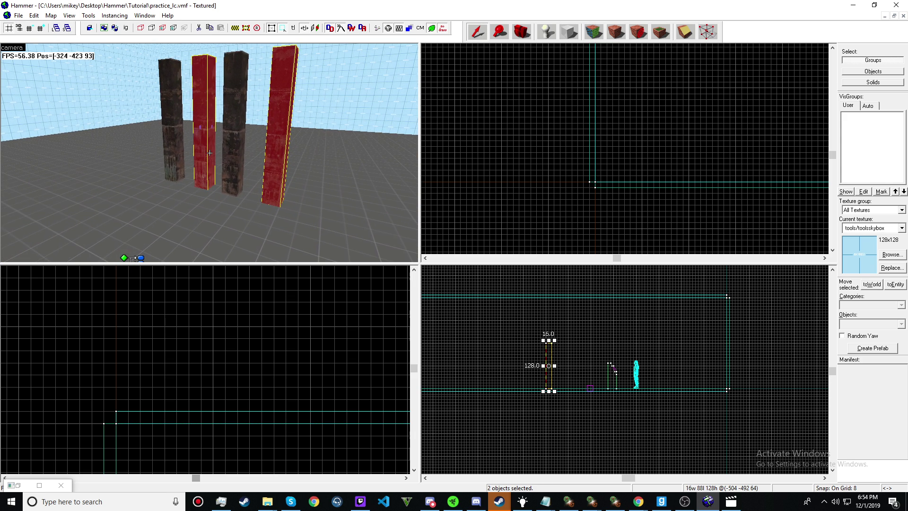
key("z")
key("alt+Return")
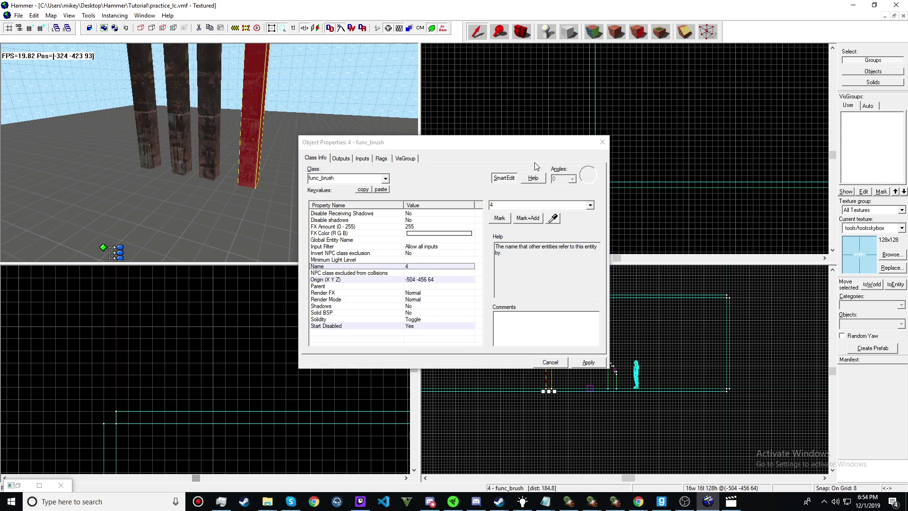
left_click(611, 144)
left_click(609, 143)
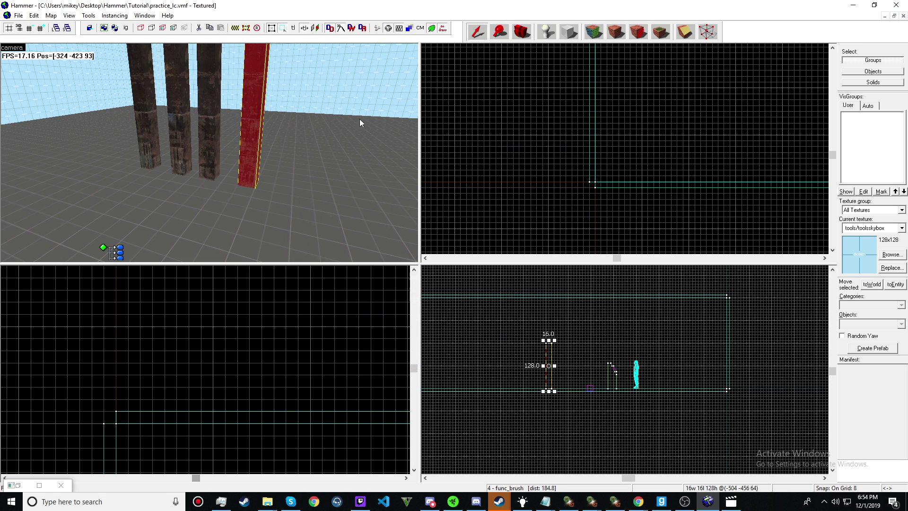
left_click(203, 129)
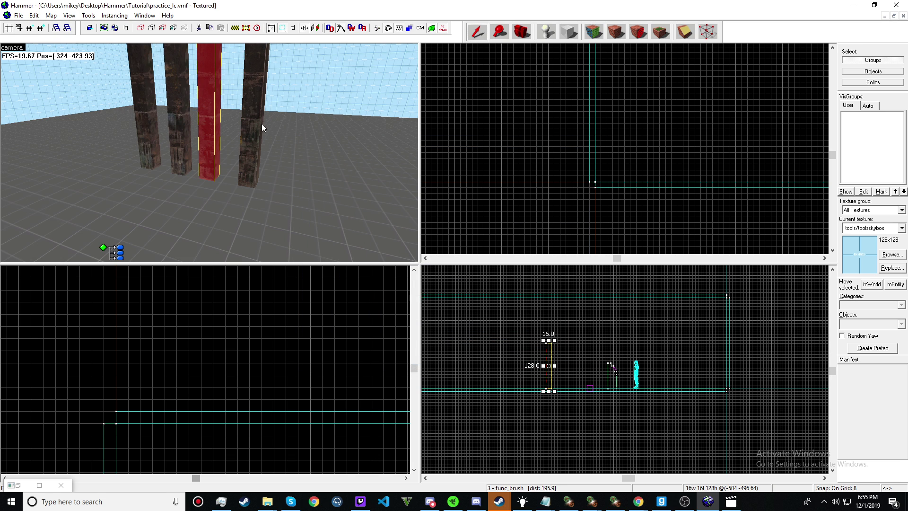
Review the properties of the lc_1 logic_case and the existing output on the console's func_button
scroll(300, 172, "down", 6)
scroll(283, 175, "up", 5)
left_click(151, 218)
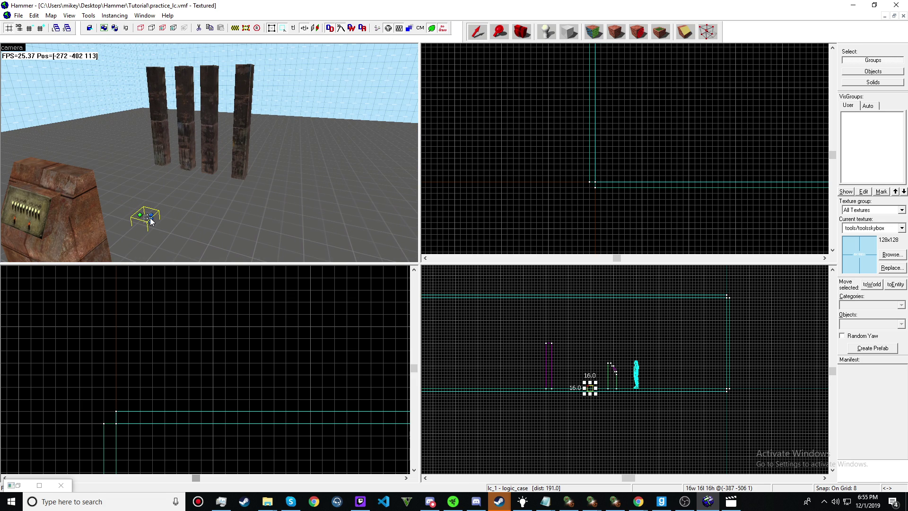
double_click(150, 218)
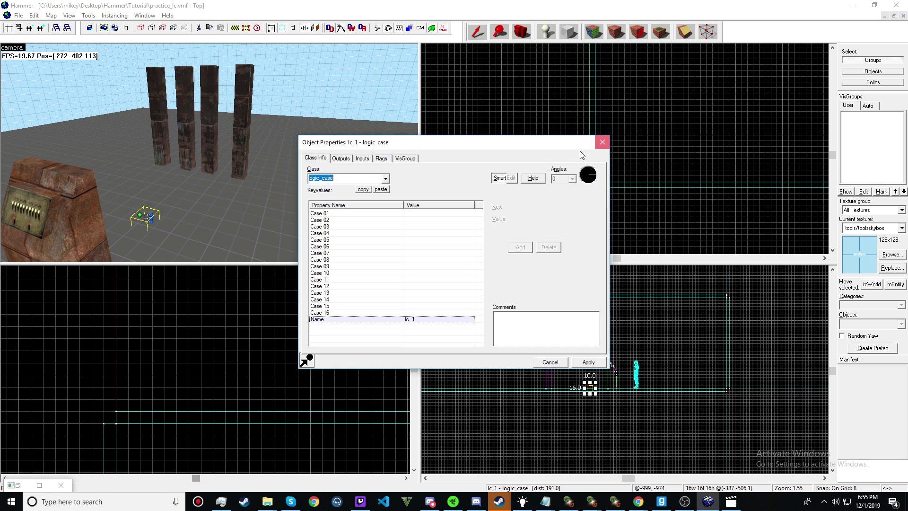
left_click(602, 142)
double_click(614, 368)
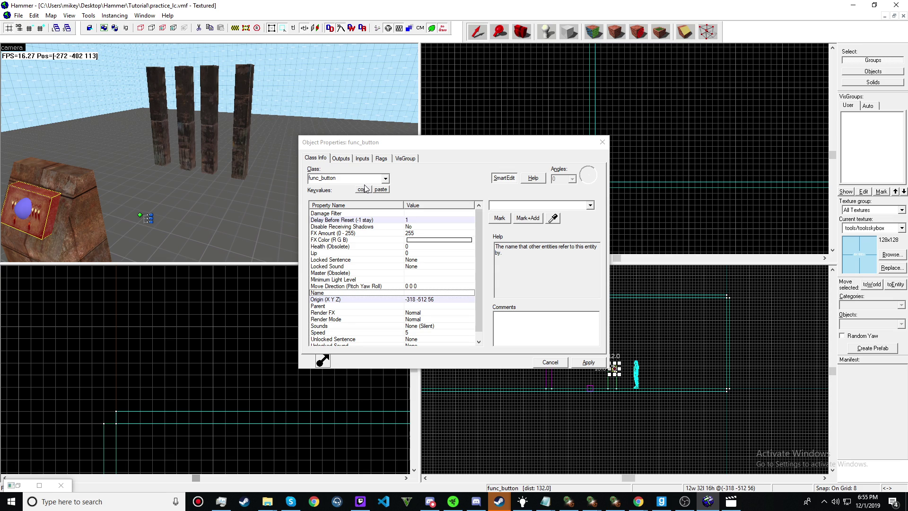
left_click(342, 159)
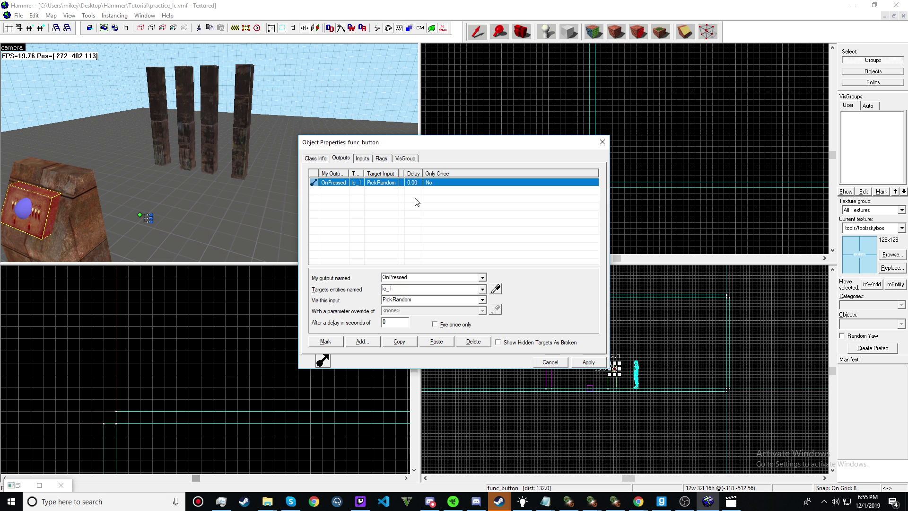
left_click(602, 142)
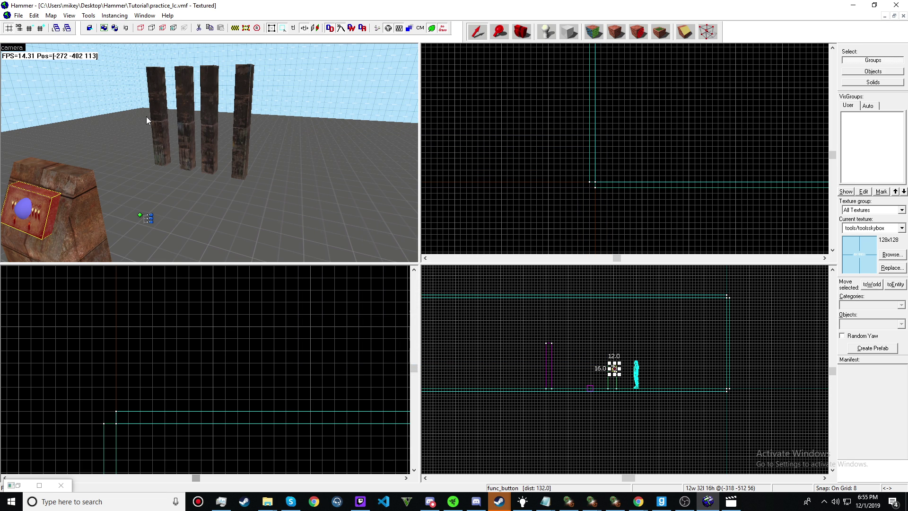
Add an OnPressed output to the console's func_button that sends Disable to entity 1 after a 5.00-second delay
left_click(163, 116)
double_click(64, 209)
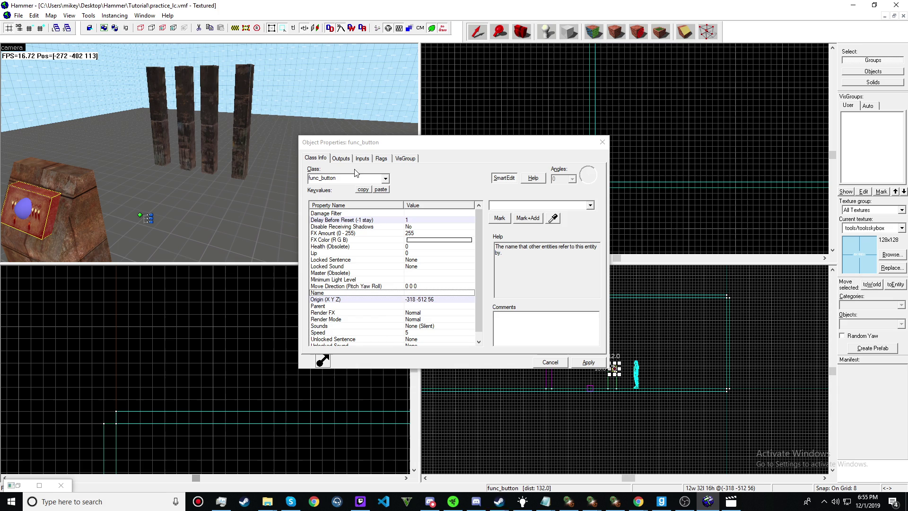
left_click(341, 158)
left_click(357, 342)
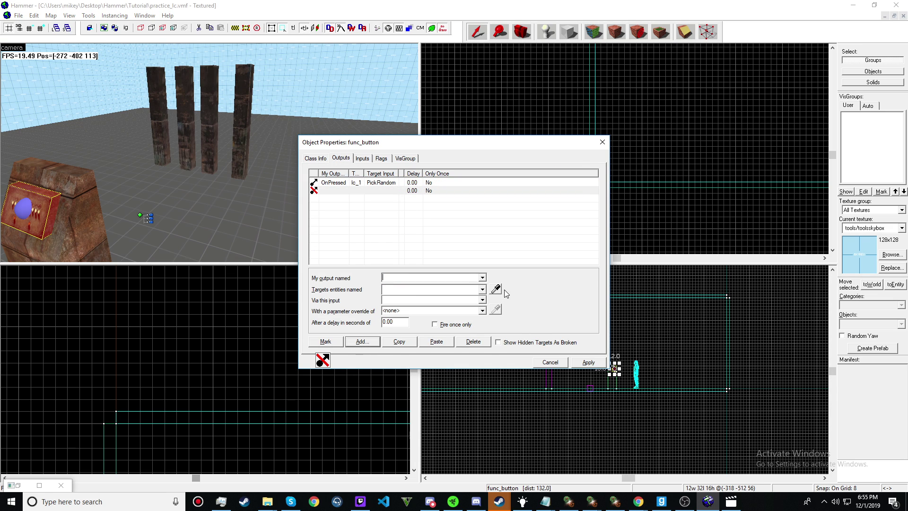
left_click(482, 278)
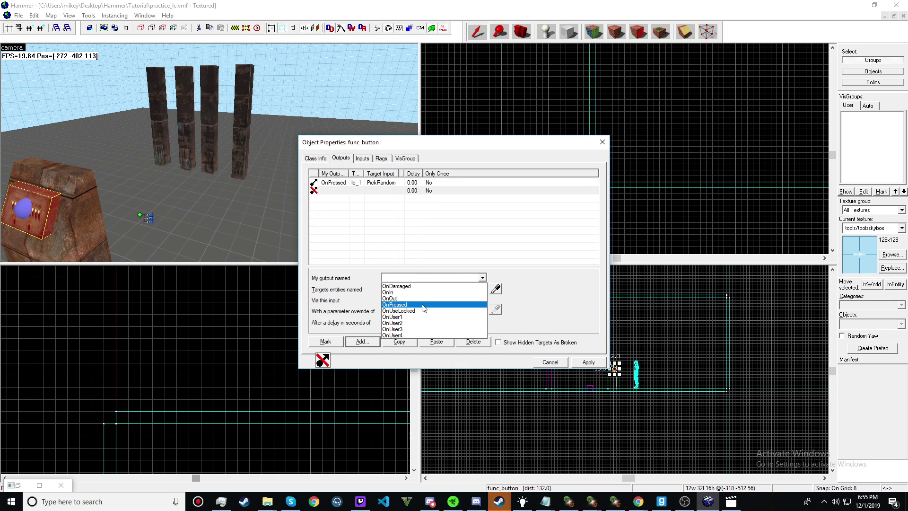
left_click(421, 305)
left_click(483, 290)
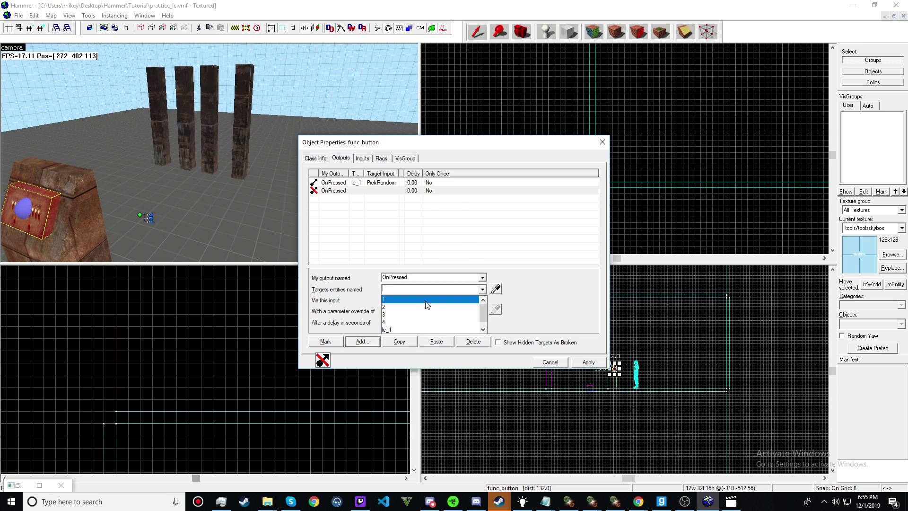
left_click(473, 297)
left_click(483, 301)
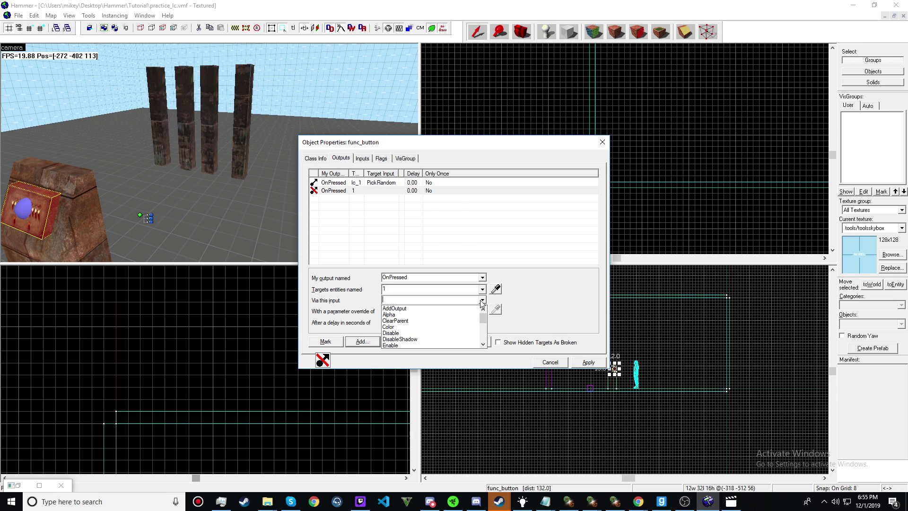
left_click(393, 333)
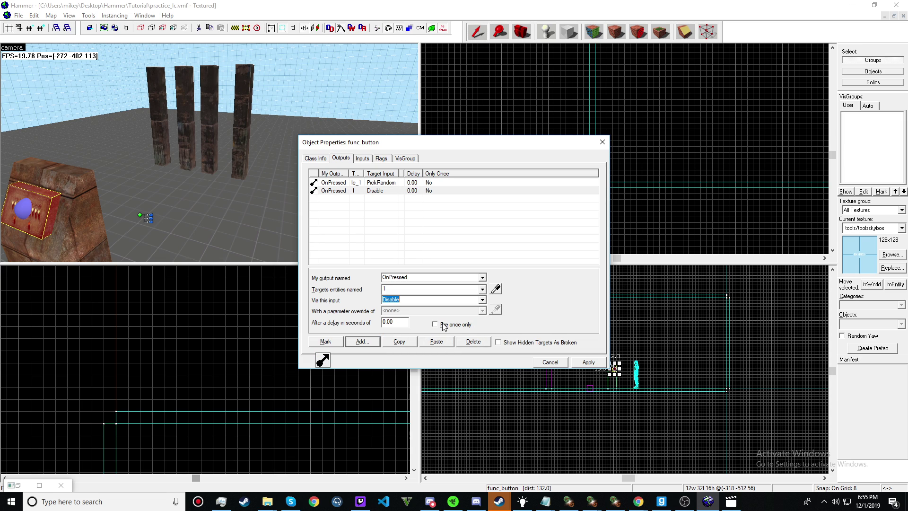
left_click(444, 325)
left_click(422, 190)
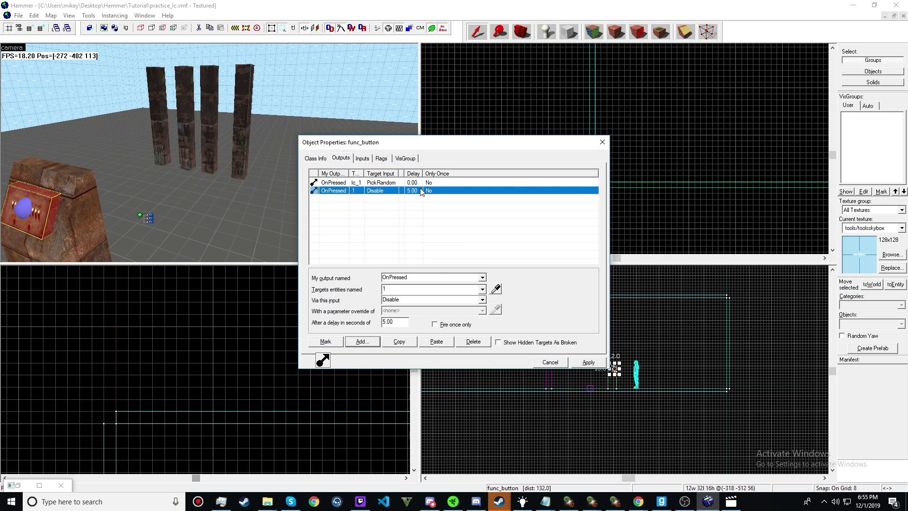
Duplicate the button's OnPressed Disable output three times
left_click(399, 341)
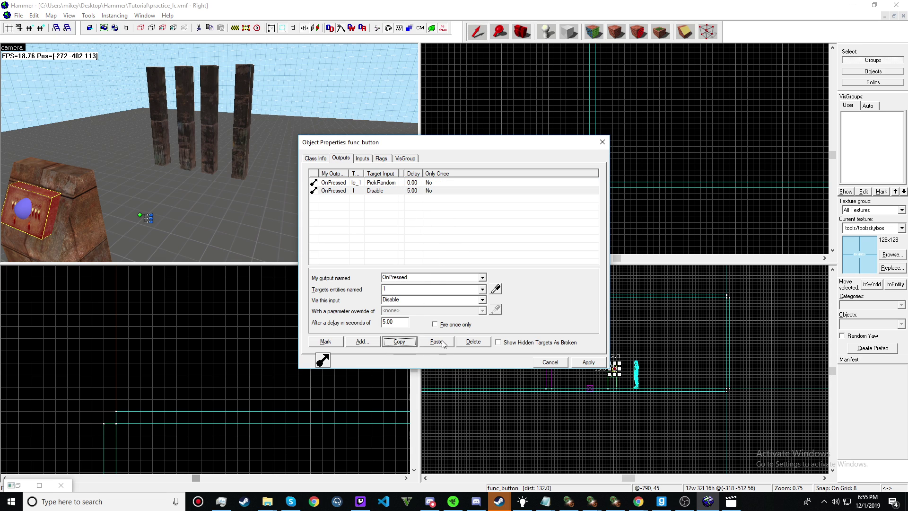
left_click(440, 345)
left_click(438, 343)
left_click(438, 342)
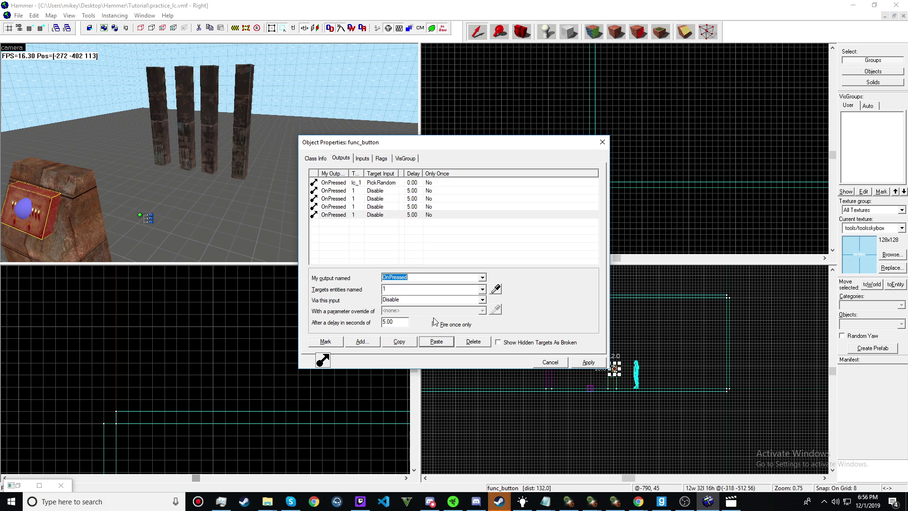
Set the target entity of the first duplicated Disable output to 2
left_click(415, 191)
left_click(415, 199)
double_click(397, 290)
type("=")
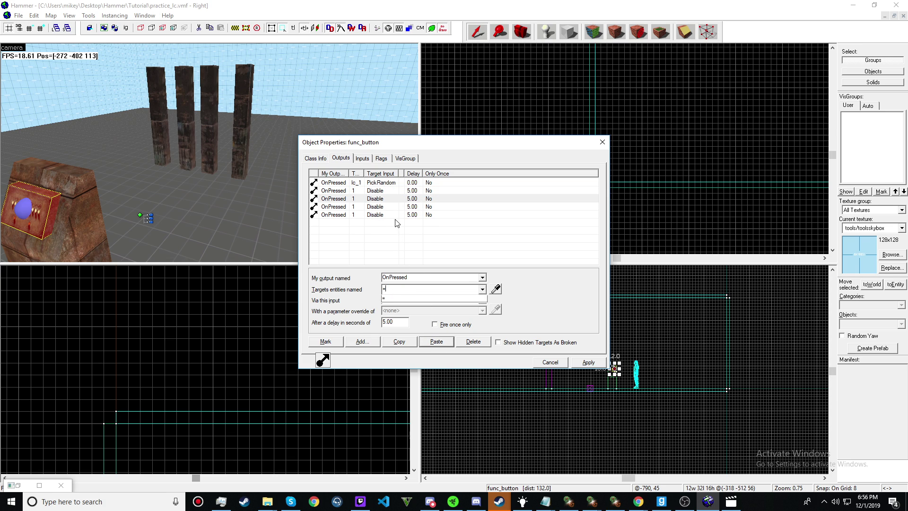
key("Print")
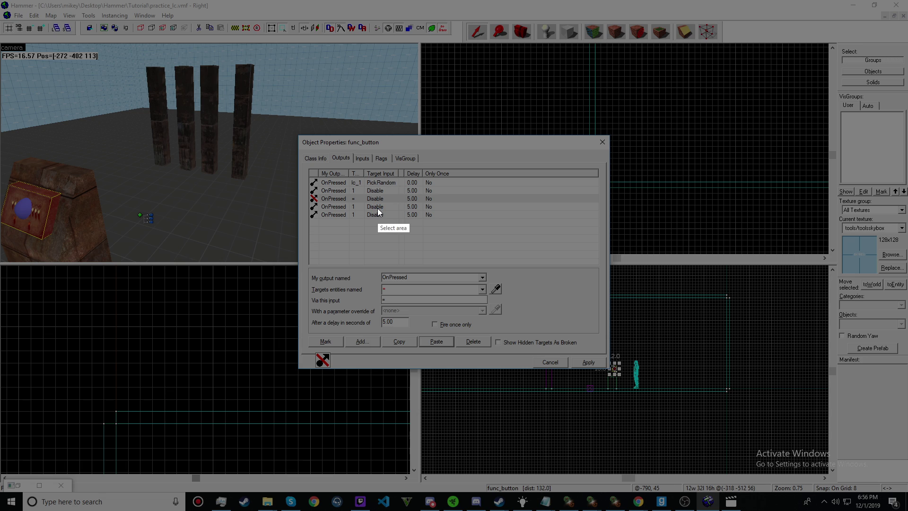
left_click_drag(381, 175, 507, 235)
left_click(500, 244)
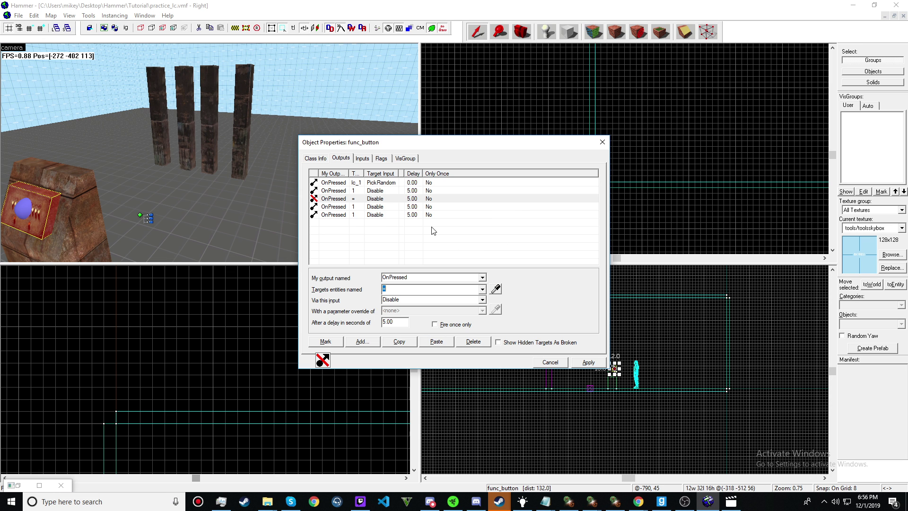
type("2")
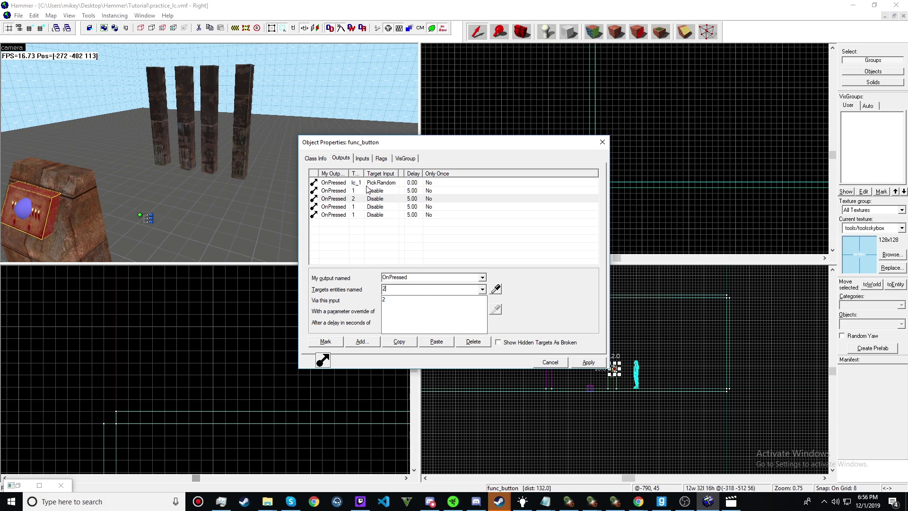
Set the target entity of the second duplicated Disable output to 3
left_click(364, 207)
left_click(367, 210)
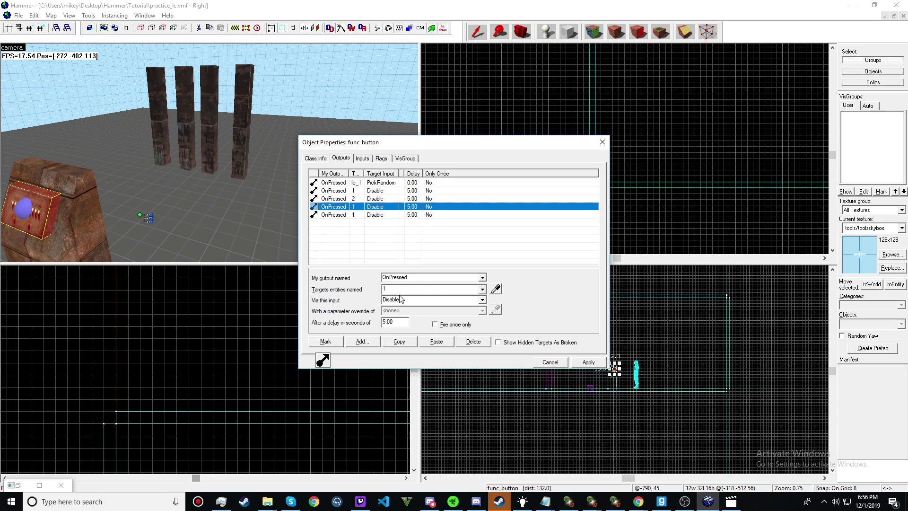
left_click(399, 290)
key("BackSpace")
type("3")
Set the last duplicated Disable output's target to 4, then apply the button's outputs and close its properties
left_click(366, 230)
left_click(372, 216)
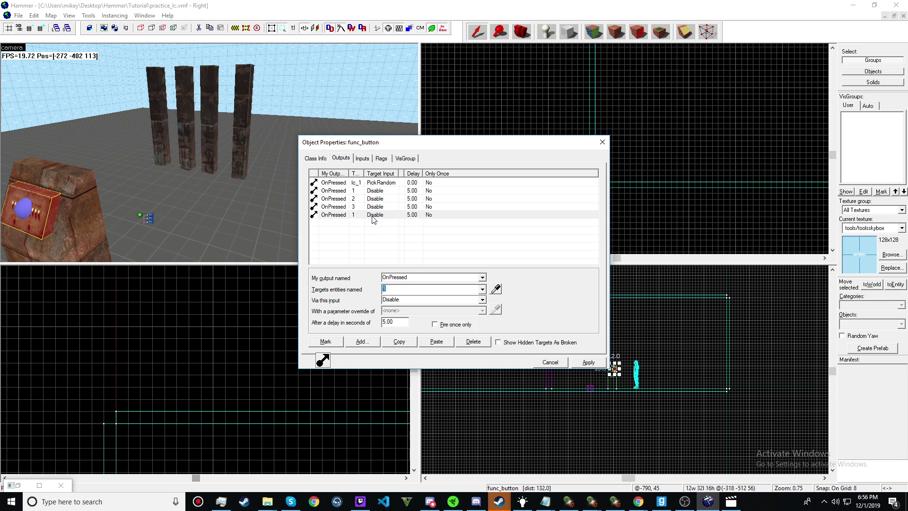
left_click_drag(400, 290, 385, 276)
type("4")
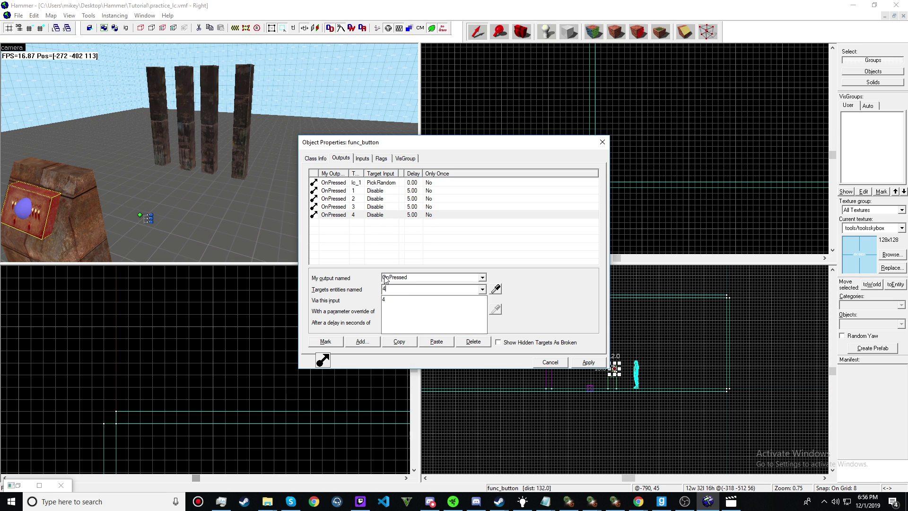
left_click(580, 365)
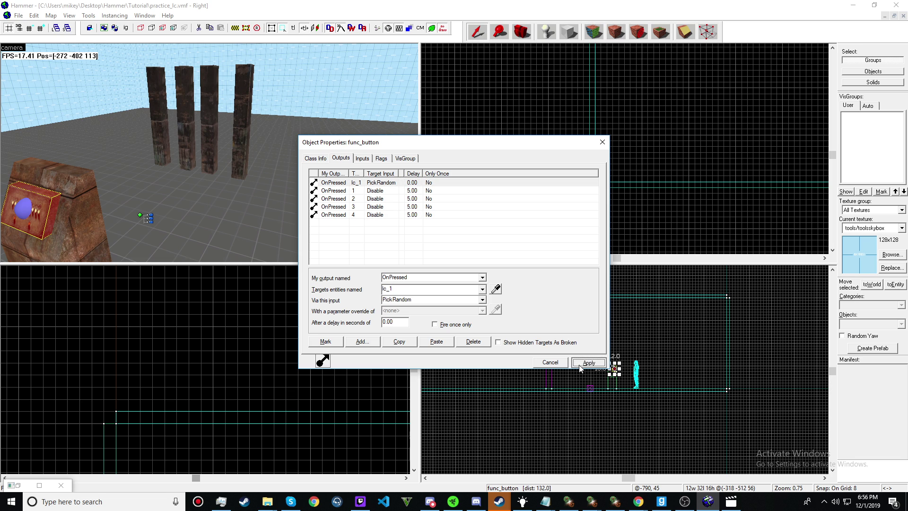
left_click(602, 142)
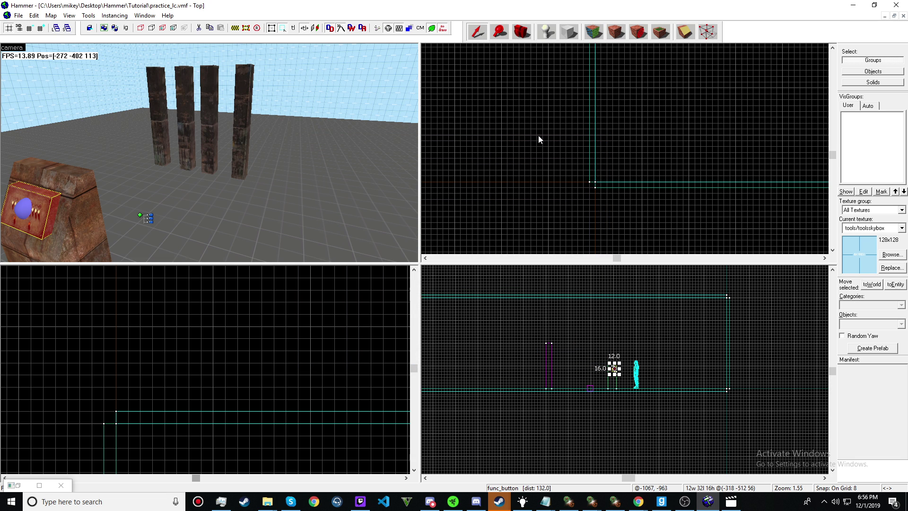
Add an OnCase01 output to the lc_1 logic_case that sends Enable to entity 1 with no delay
double_click(166, 142)
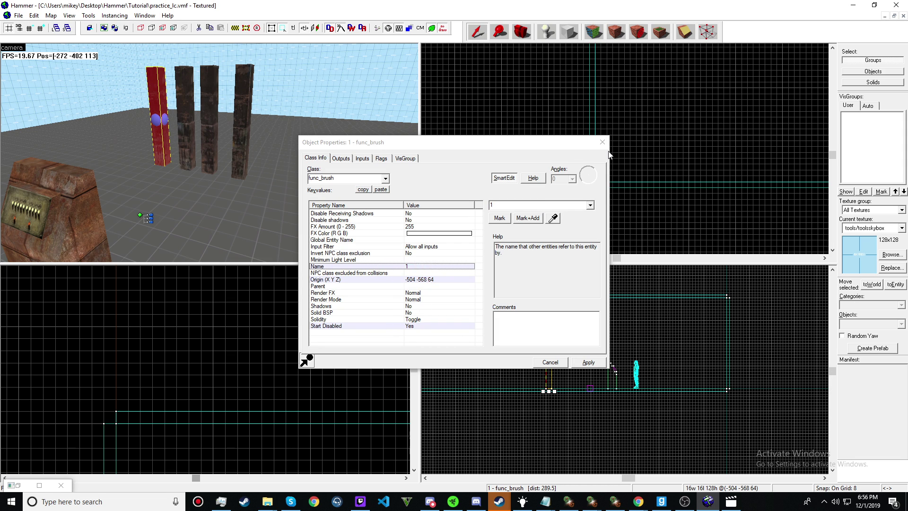
left_click(602, 142)
double_click(150, 218)
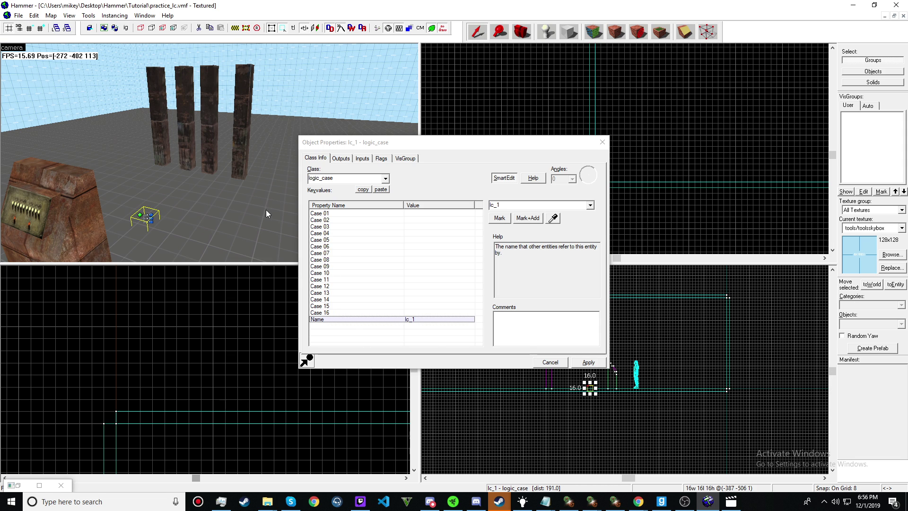
left_click(339, 155)
left_click(362, 341)
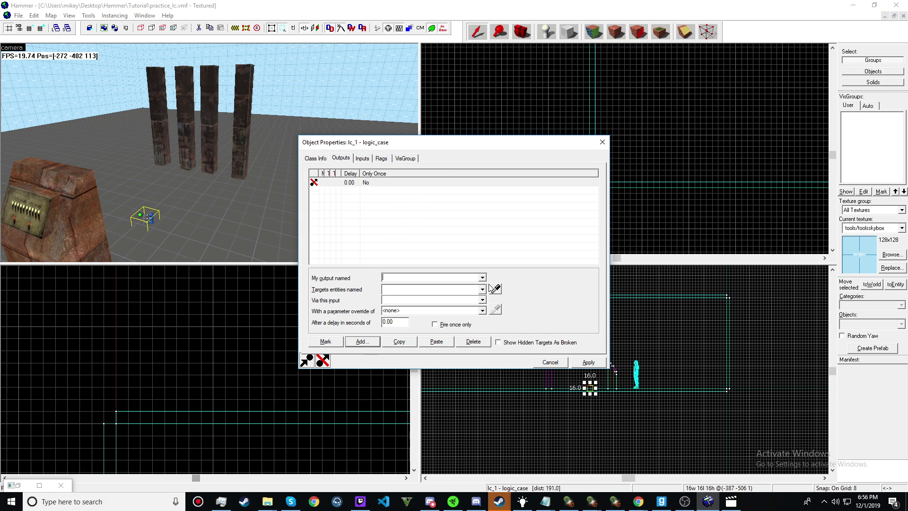
left_click(482, 278)
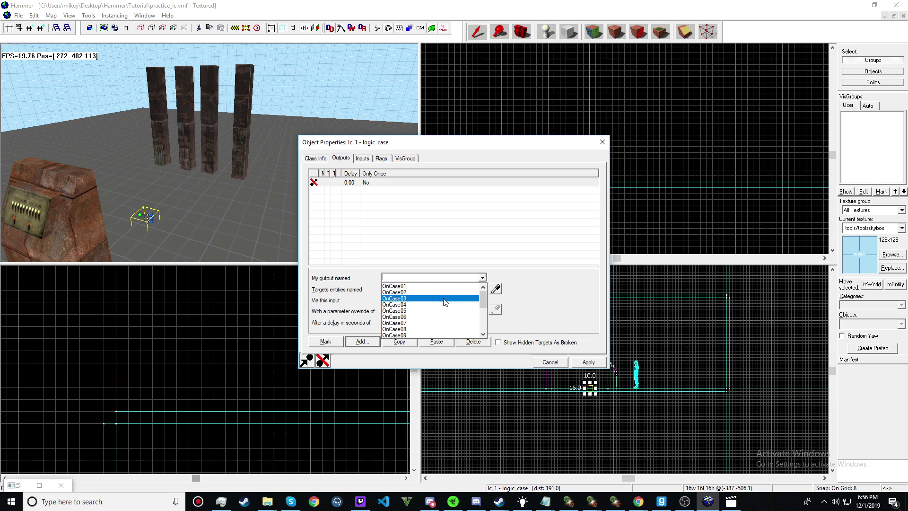
left_click(470, 290)
left_click(483, 290)
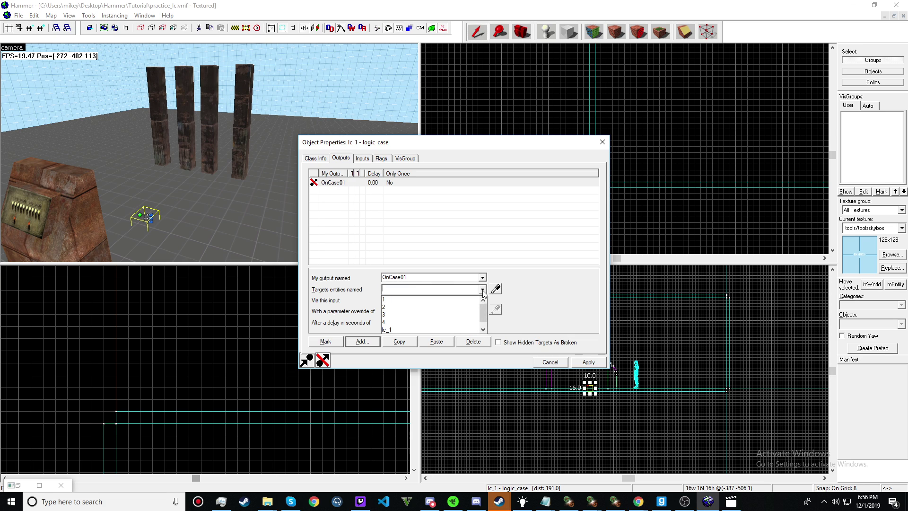
left_click(434, 304)
type("1")
left_click(482, 300)
left_click(415, 345)
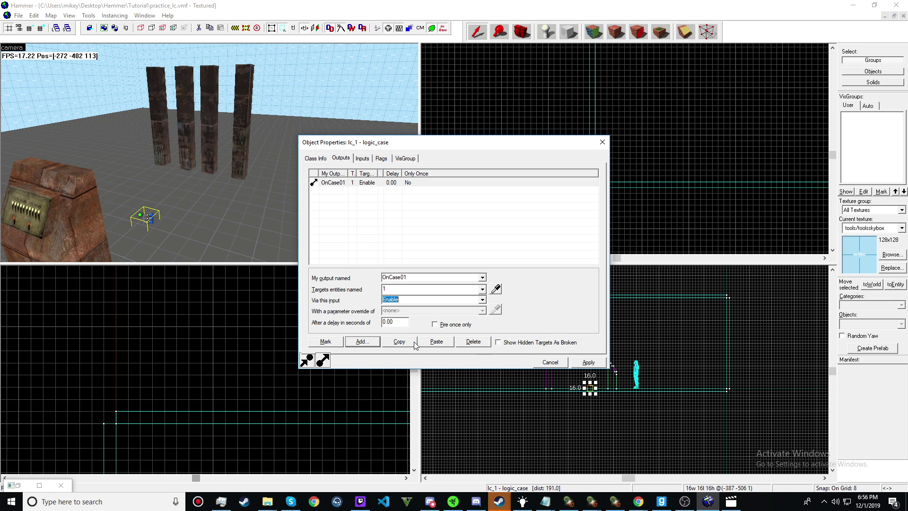
Duplicate the lc_1 logic_case's OnCase01 Enable output three times
left_click(399, 341)
left_click(436, 342)
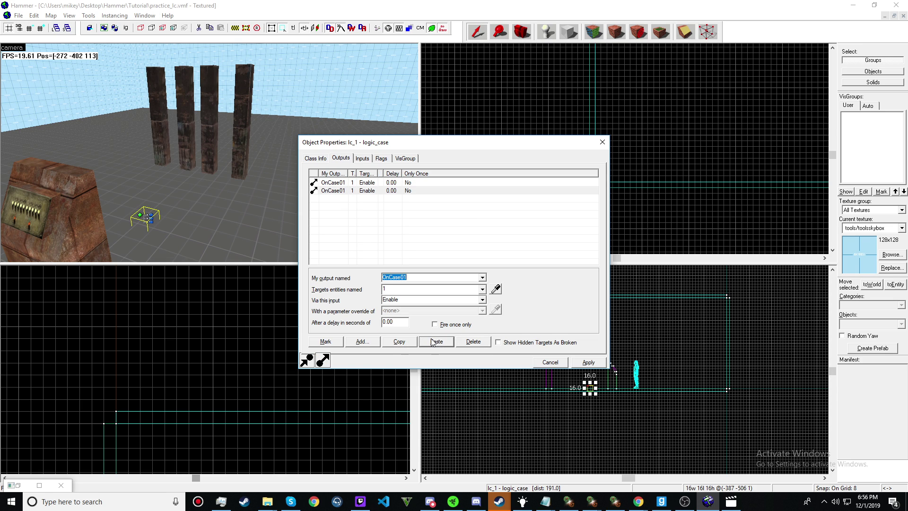
left_click(436, 341)
left_click(437, 342)
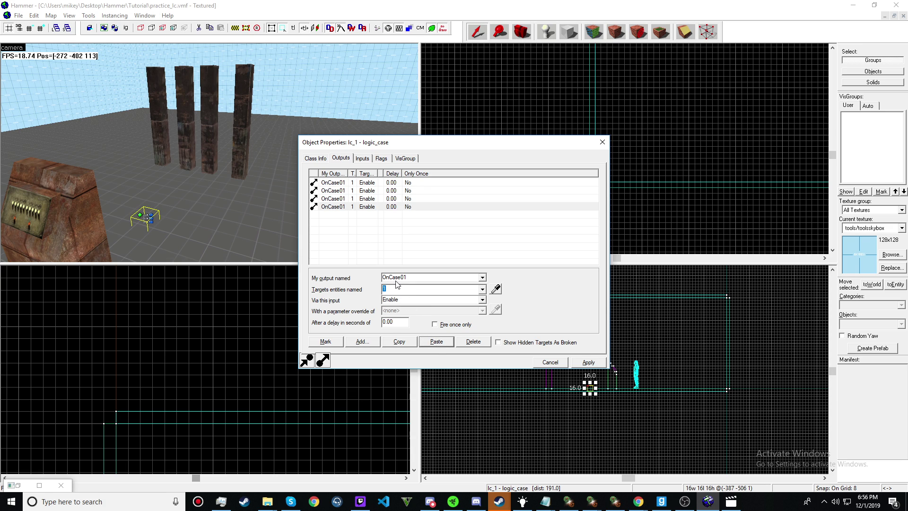
Set the target entities of the three duplicated OnCase01 outputs to 2, 3 and 4, working from the last row upward
type("2")
left_click(364, 201)
double_click(395, 289)
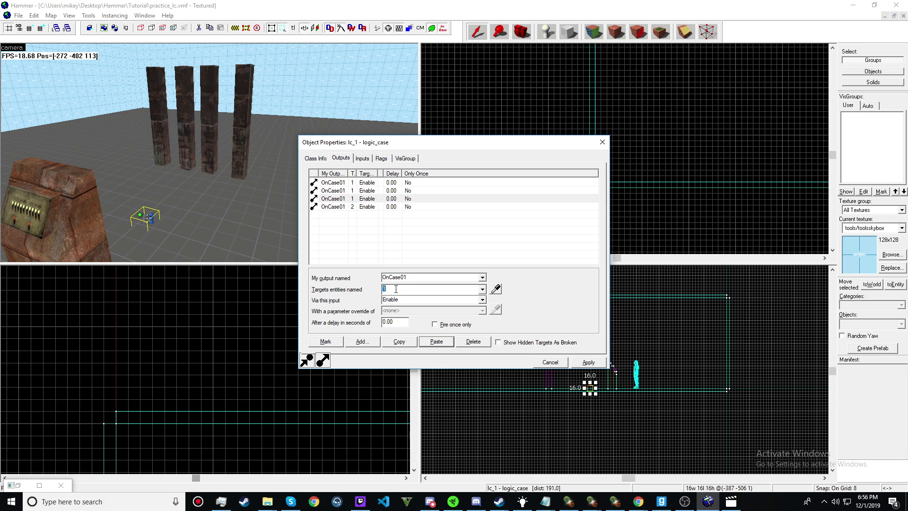
type("3")
left_click(345, 191)
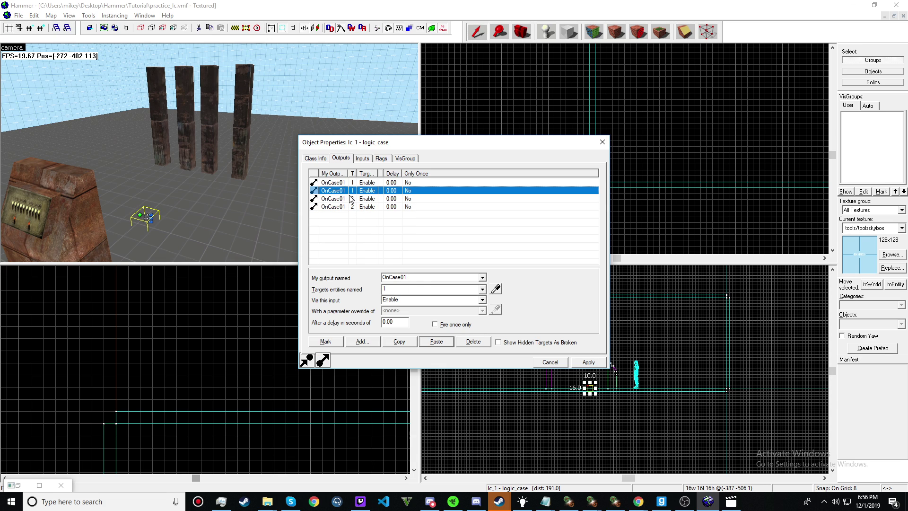
double_click(401, 289)
key("BackSpace")
type("4")
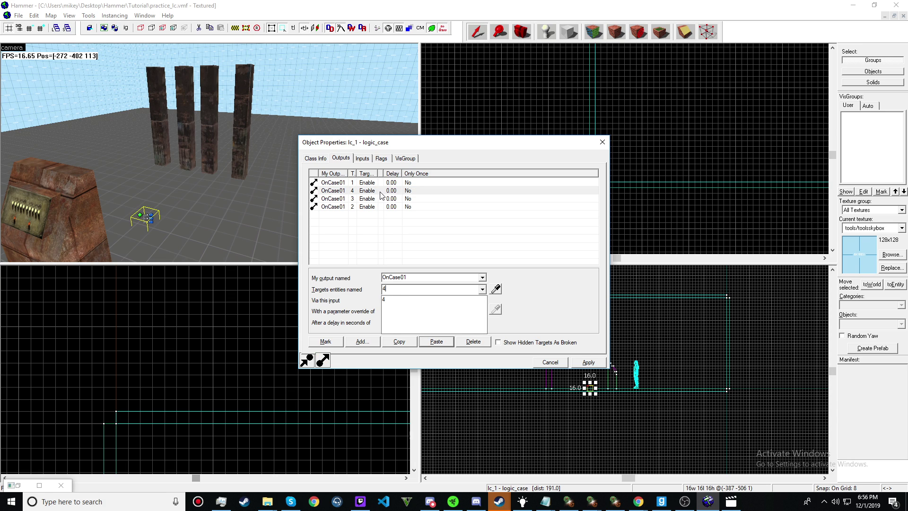
Change the output targeting entity 4 to OnCase04 and the output targeting entity 3 to OnCase03
left_click(383, 192)
left_click(383, 192)
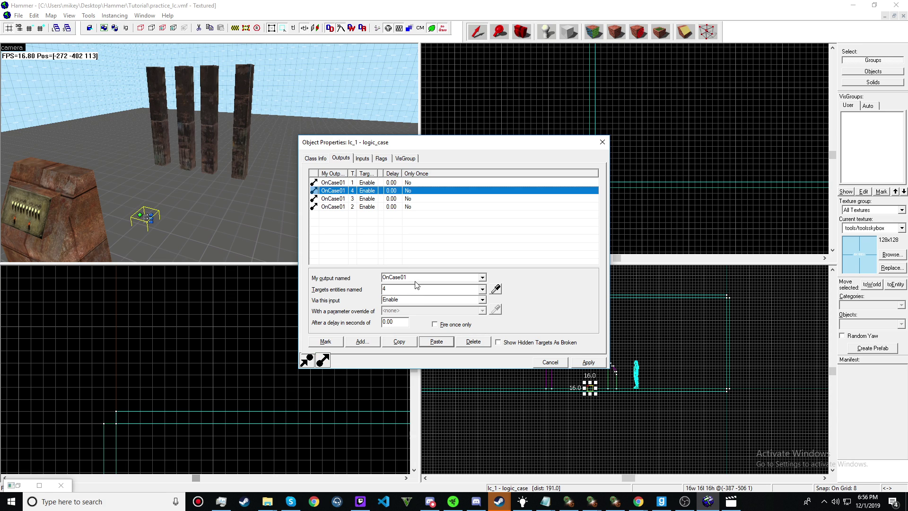
left_click(418, 277)
type("4")
left_click(347, 199)
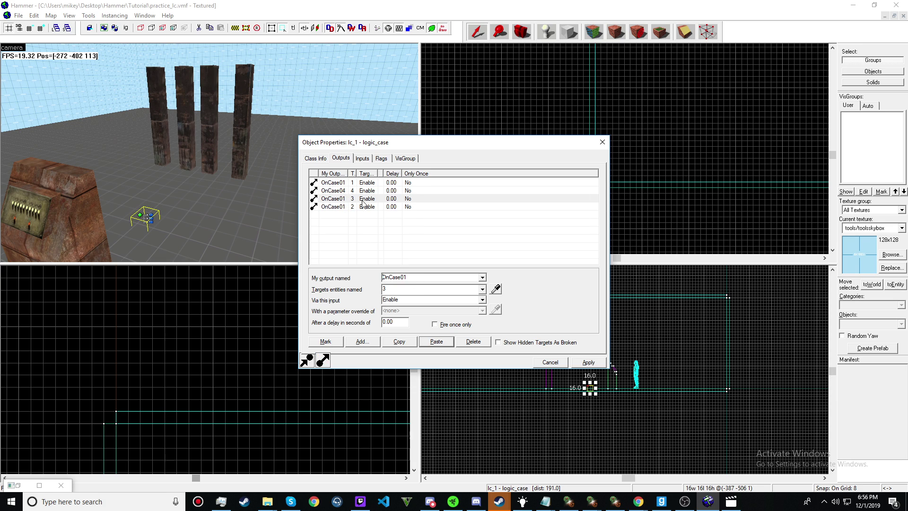
double_click(416, 276)
Return to the lc_1 outputs, change the output targeting entity 2 to OnCase02, and apply the changes
double_click(364, 206)
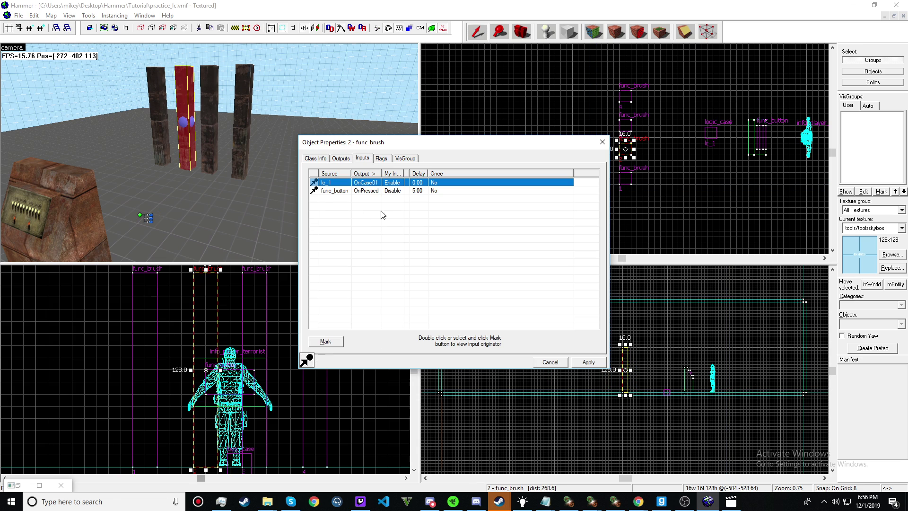
left_click(148, 220)
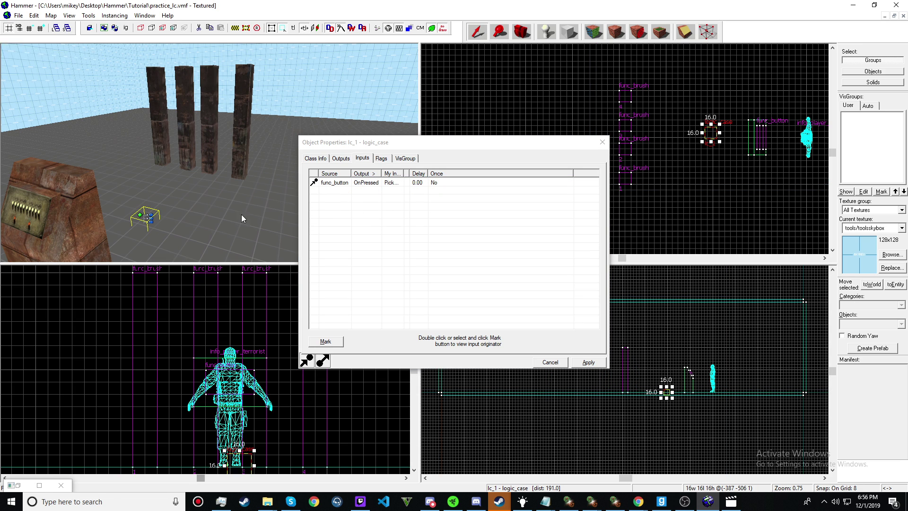
left_click(344, 158)
left_click(372, 208)
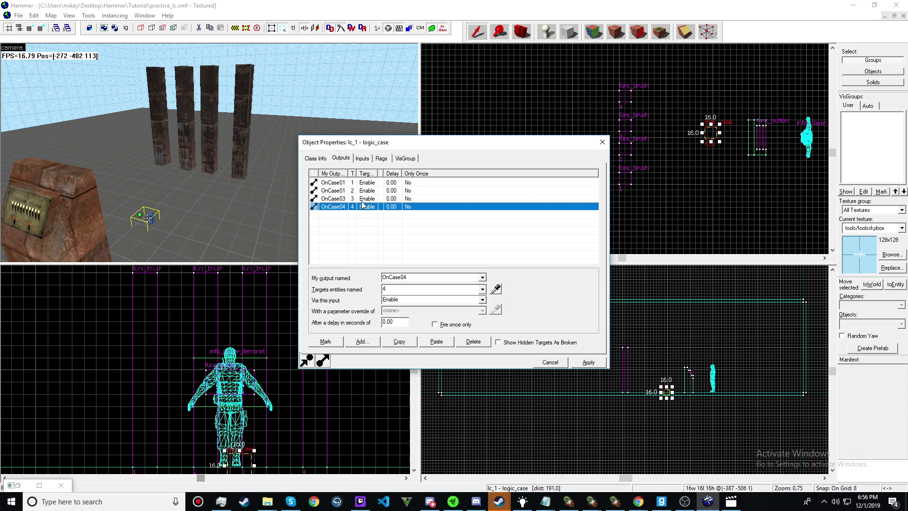
left_click(362, 198)
left_click(365, 191)
left_click(417, 279)
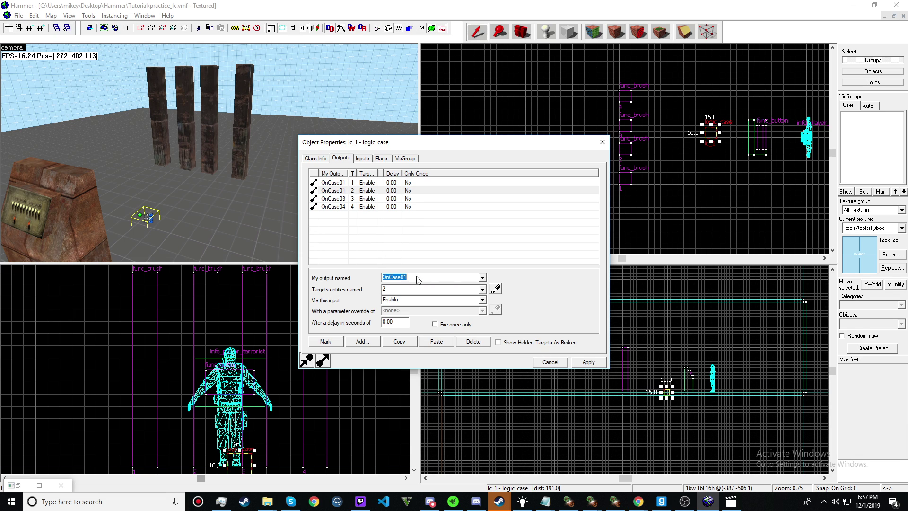
key("BackSpace")
type("2")
left_click(588, 362)
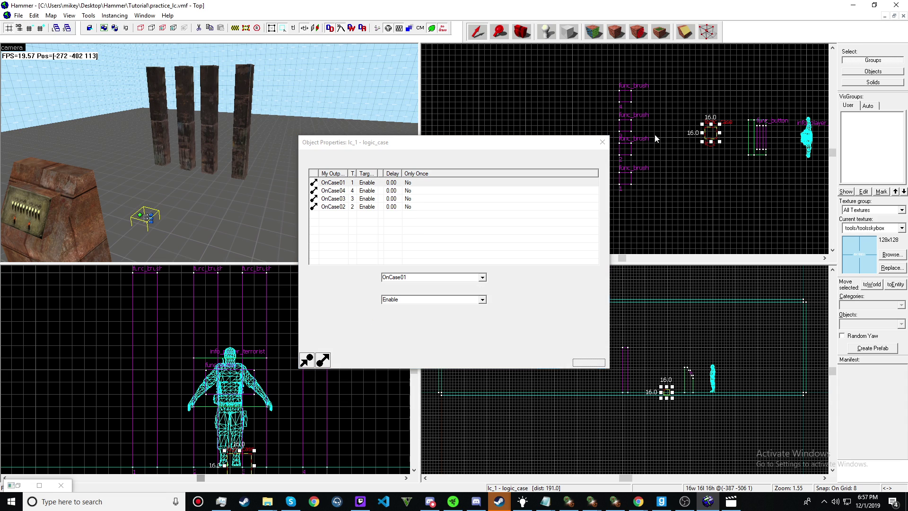
Review the lc_1 logic_case's outputs, flags and case keyvalues, then close its properties
left_click(432, 215)
left_click(431, 207)
left_click(432, 182)
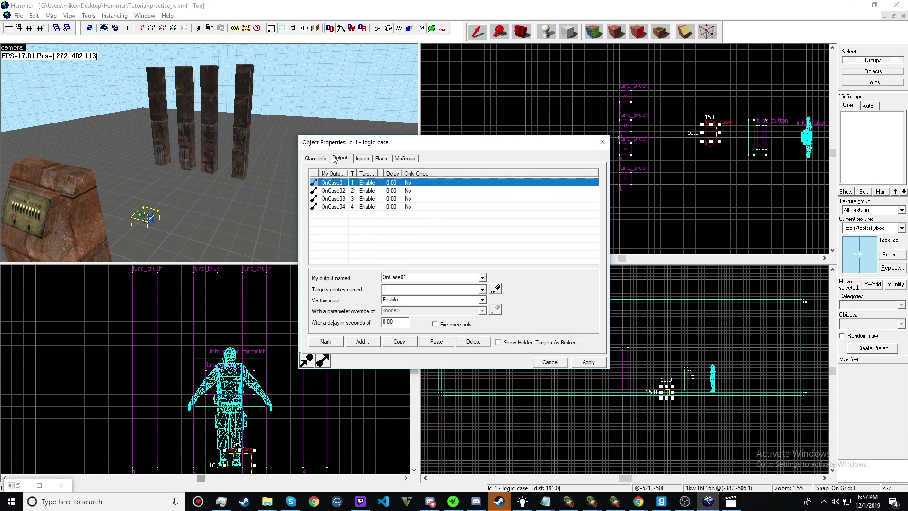
left_click(333, 158)
left_click(386, 158)
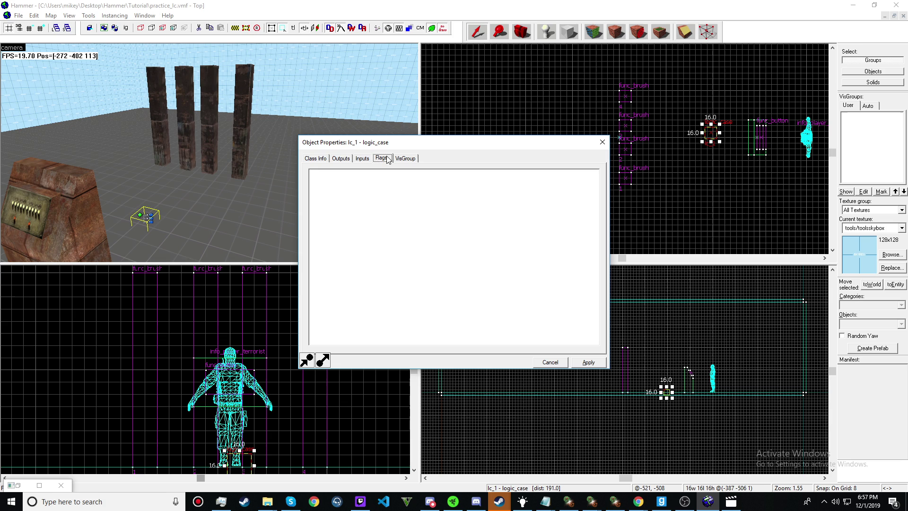
left_click(315, 158)
left_click(355, 221)
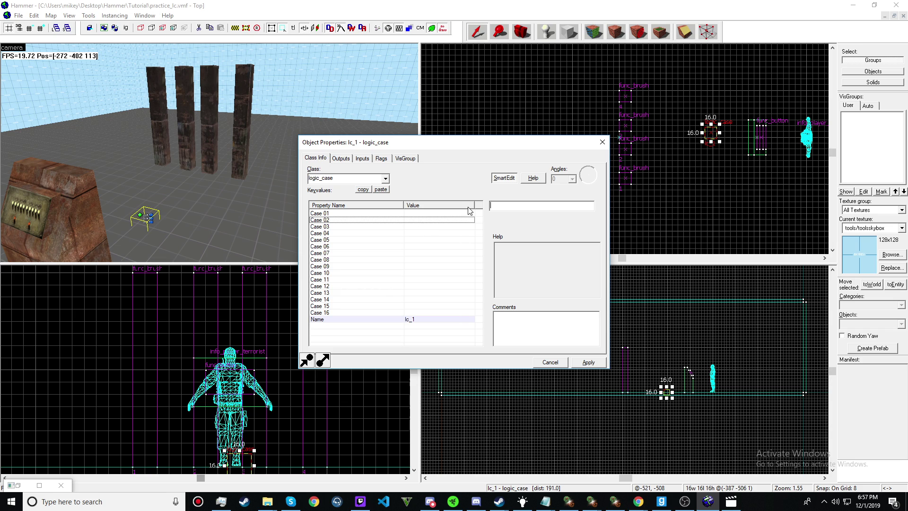
left_click(454, 214)
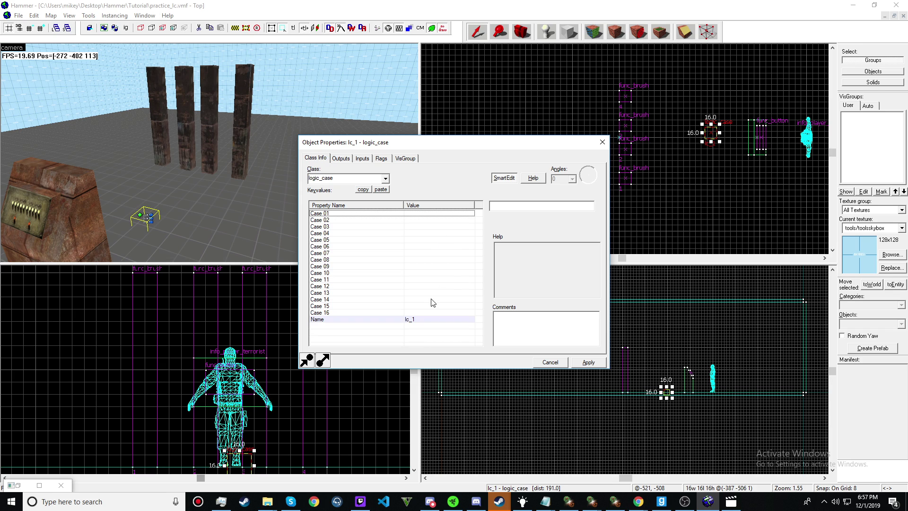
left_click(597, 146)
scroll(223, 195, "down", 3)
left_click(104, 193)
left_click(261, 60)
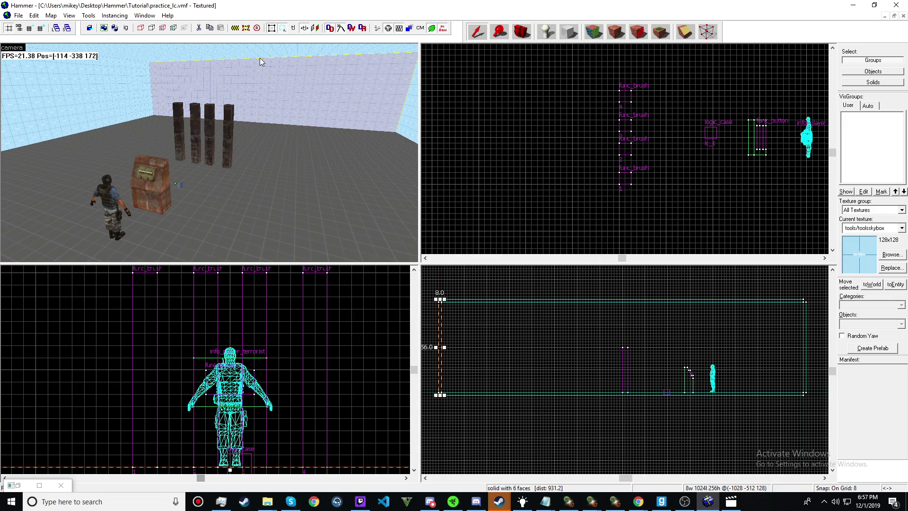
key("z")
left_click(209, 153, "ctrl")
left_click(210, 152, "ctrl")
left_click(210, 153, "ctrl")
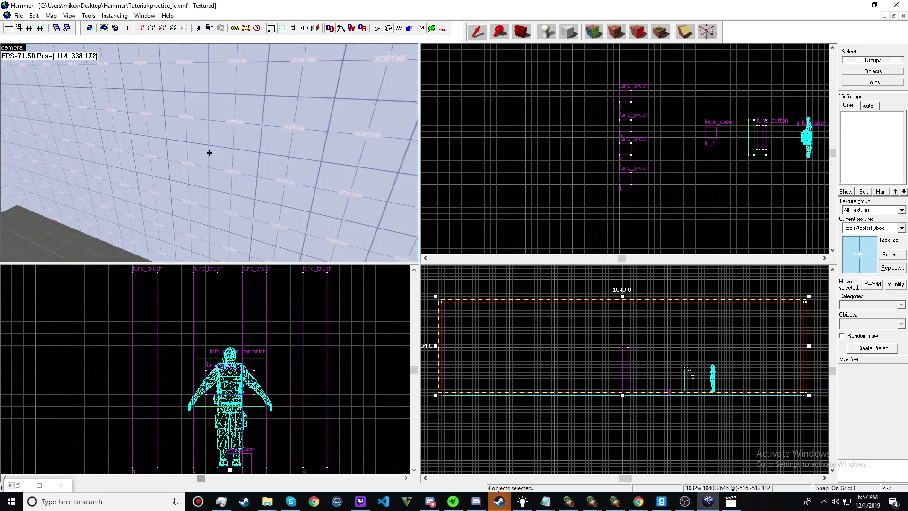
left_click(210, 153, "ctrl")
key("z")
left_click(263, 164)
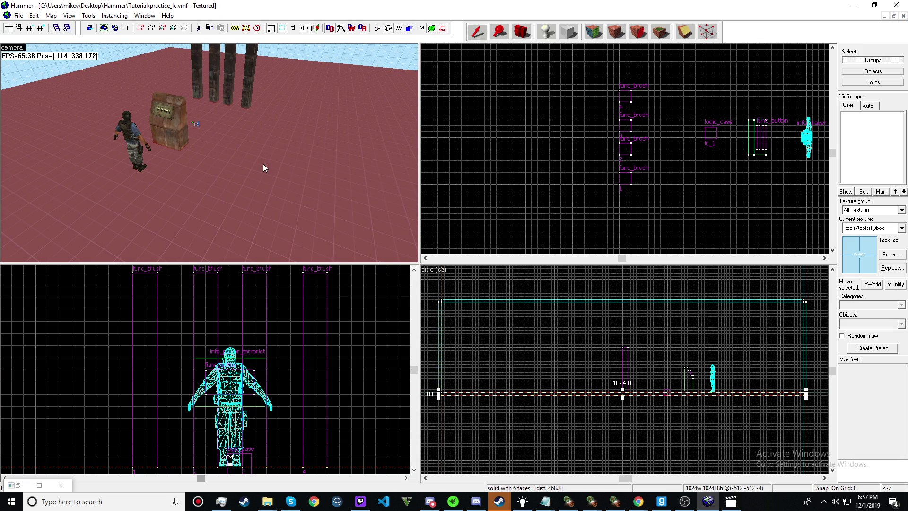
left_click(227, 76)
key("z")
key("w")
key("d")
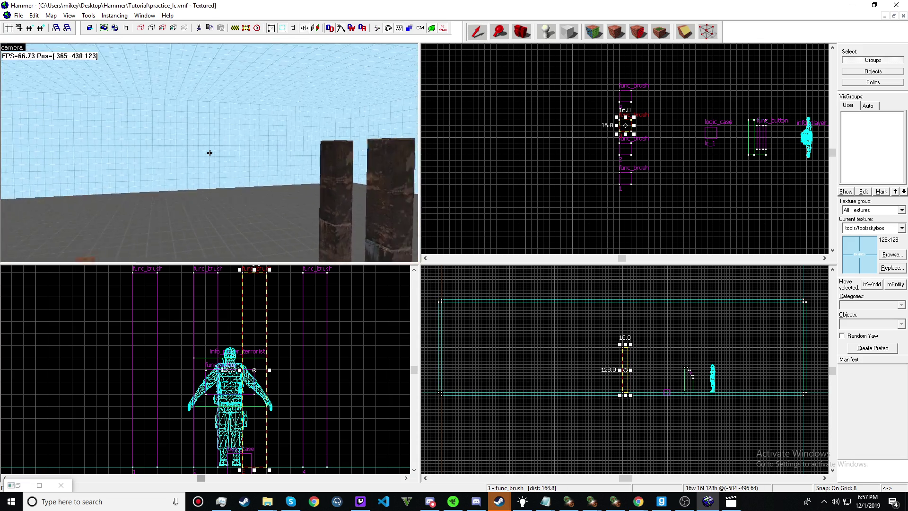
key("s")
Compile the map with normal BSP, fast VIS and fast RAD, without running the game after compiling
key("F9")
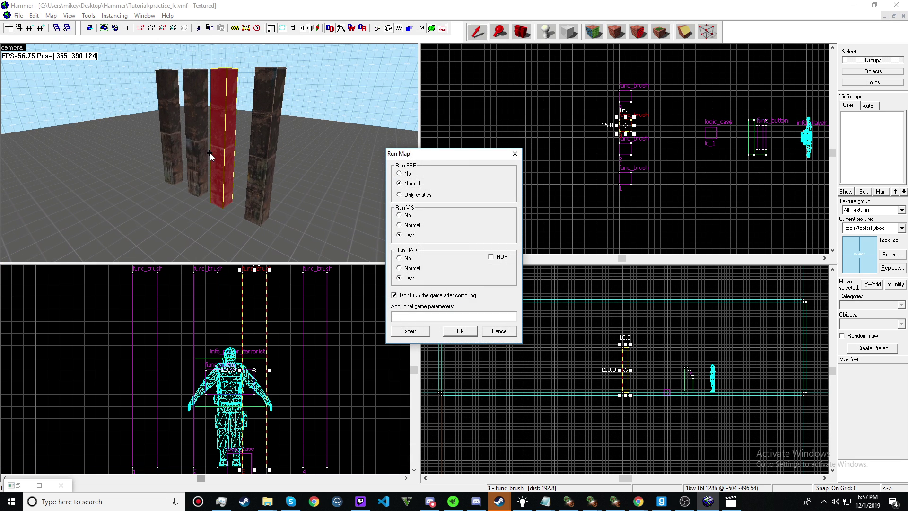
key("Return")
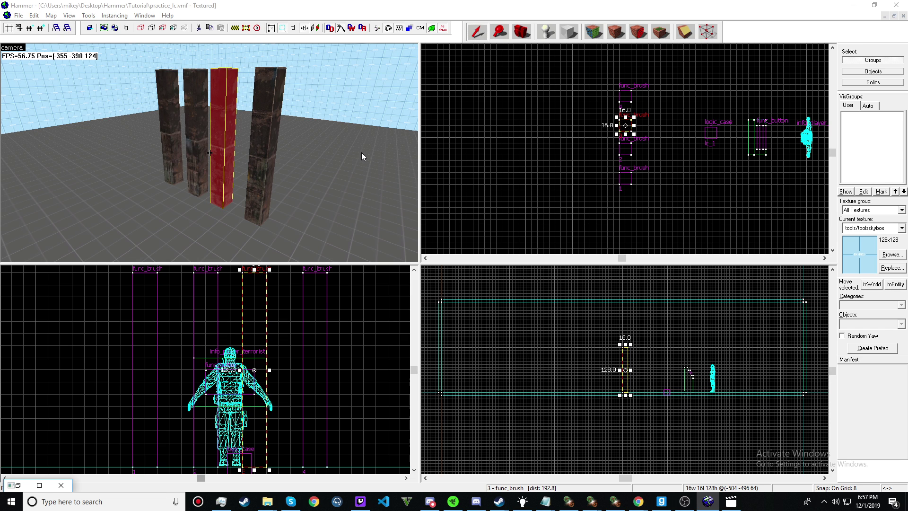
left_click(213, 136)
scroll(210, 190, "down", 9)
scroll(217, 225, "up", 3)
scroll(225, 212, "up", 4)
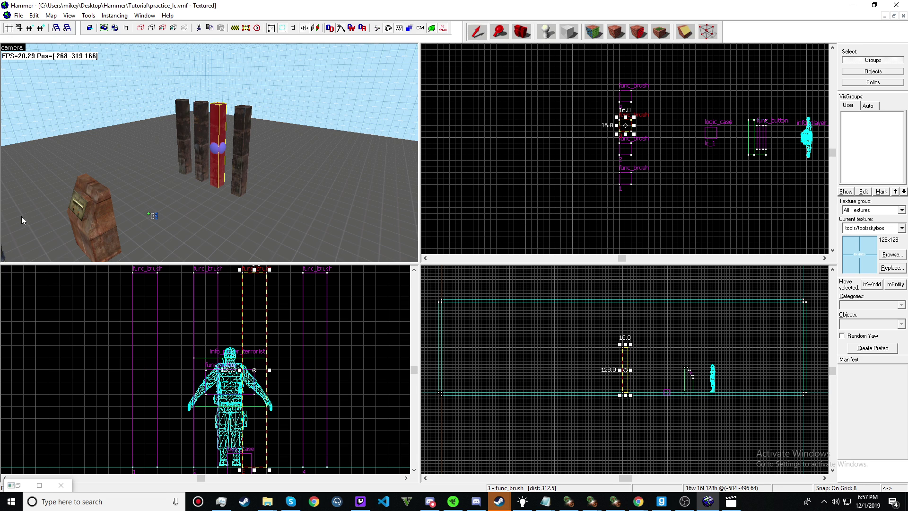
Switch to Garry's Mod and load the compiled map with the console command "map practice_lc"
left_click(661, 502)
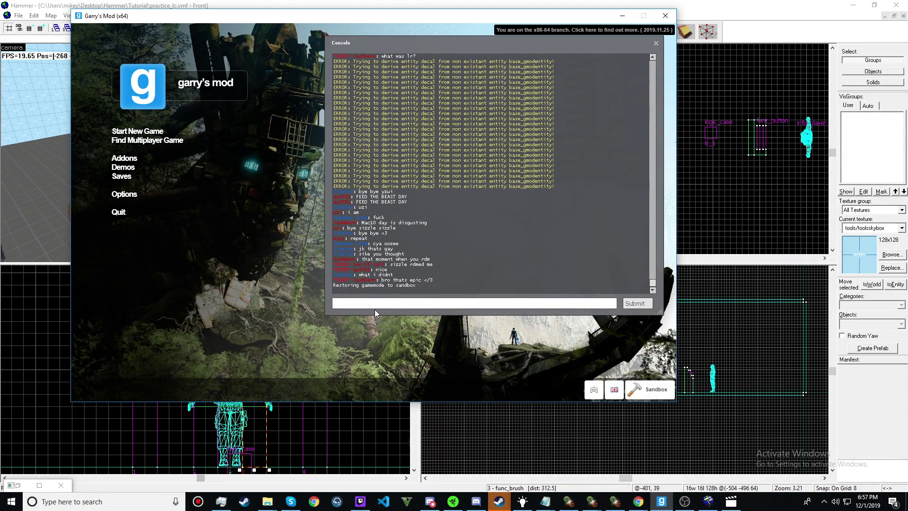
type("map")
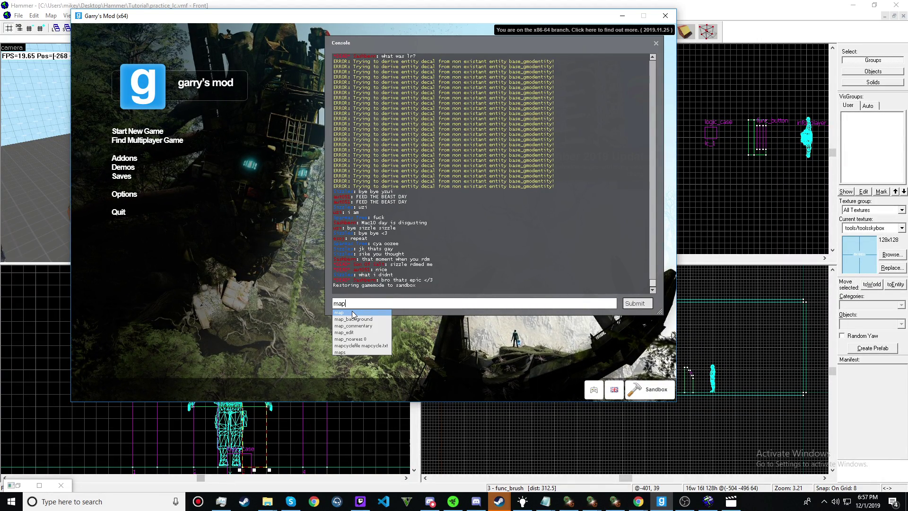
type(" practice_")
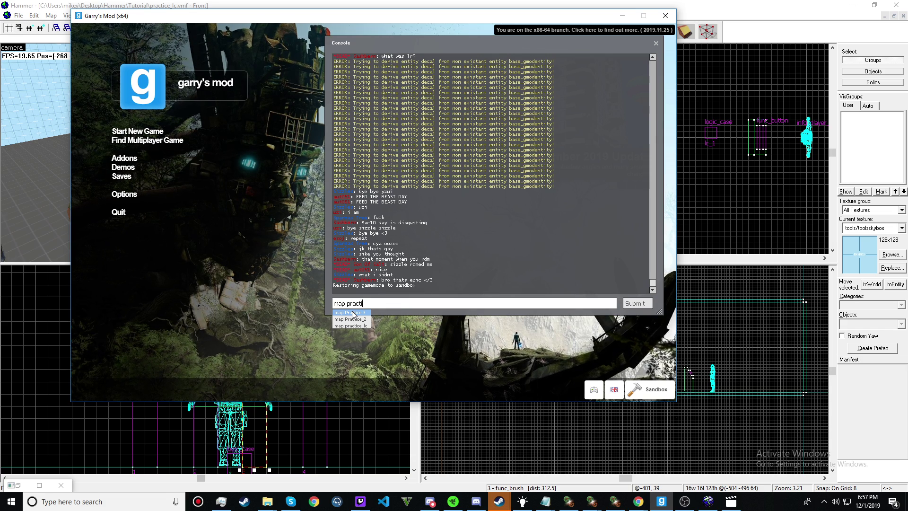
type("lc")
key("Return")
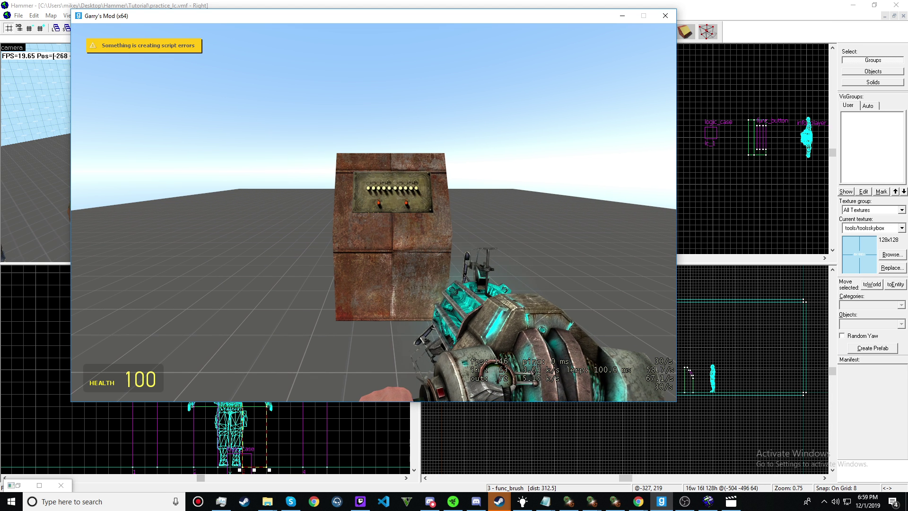
Equip the crowbar, walk around the rusty console and use its button to test the logic_case
key("1")
key("w")
key("d")
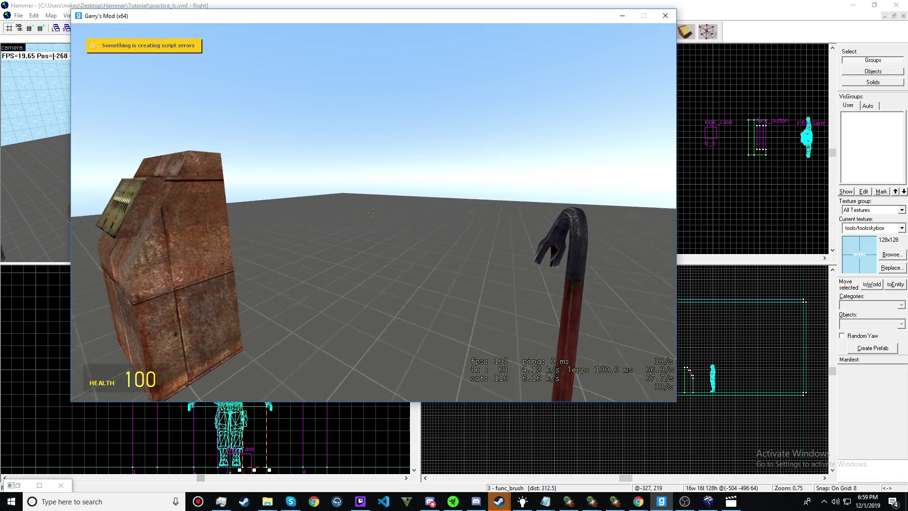
key("a")
key("e")
Clean up everything on the map with the admin Cleanup utility, then close the spawn menu
key("q")
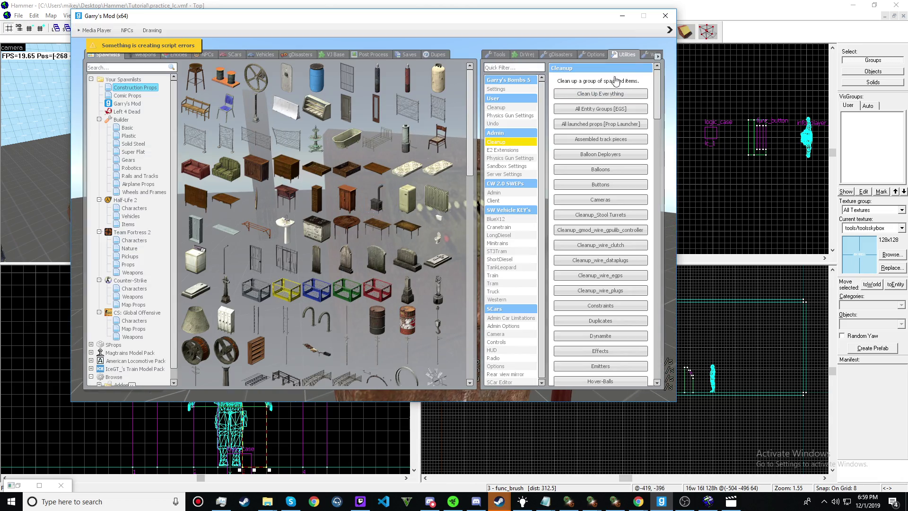
left_click(600, 96)
key("q")
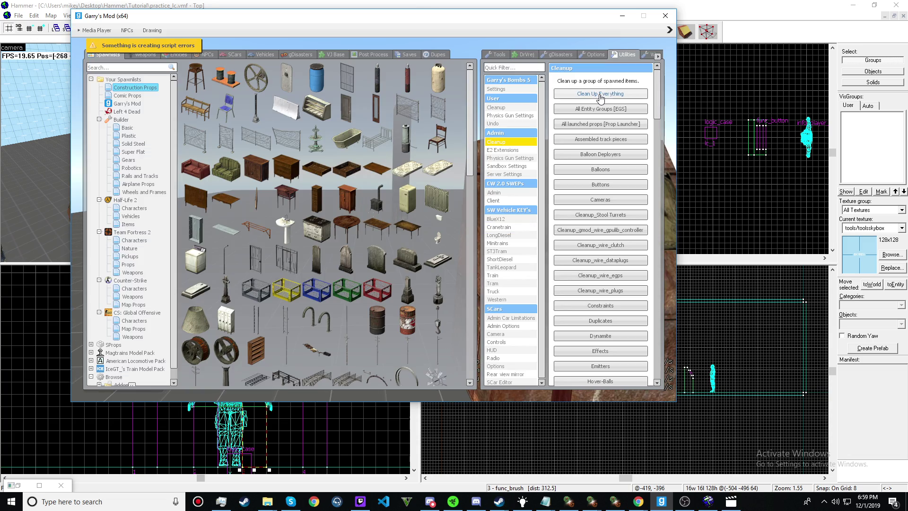
key("q")
left_click(600, 96)
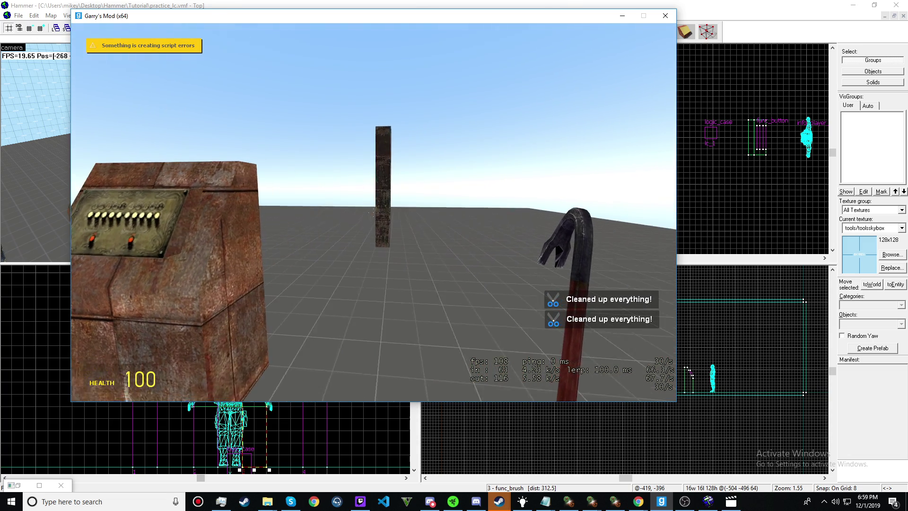
Move around the button console and pillar area to check which pillar is enabled and whether it gets disabled
key("s")
key("a")
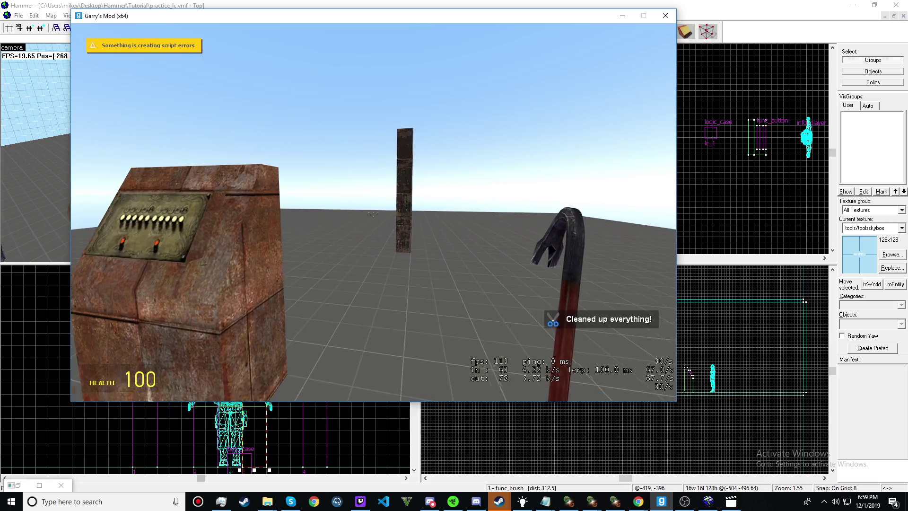
key("d")
key("a")
key("d")
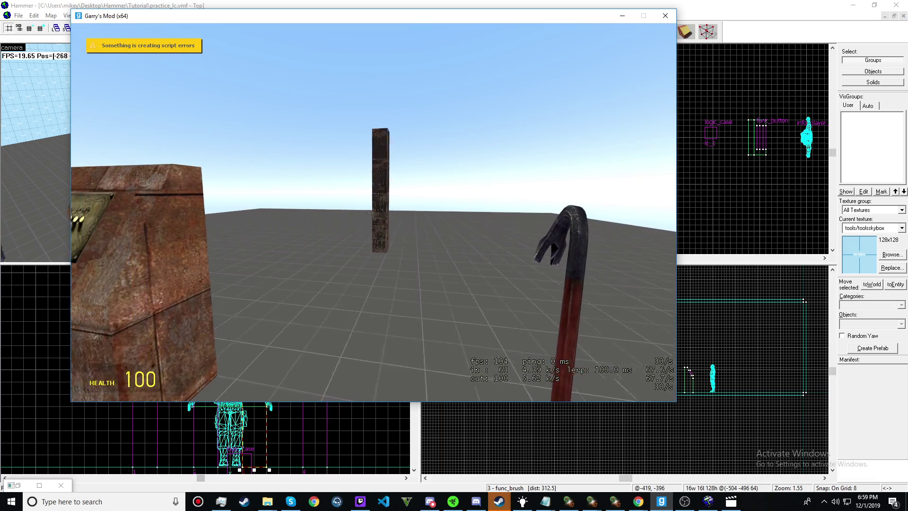
key("w")
key("space")
key("s")
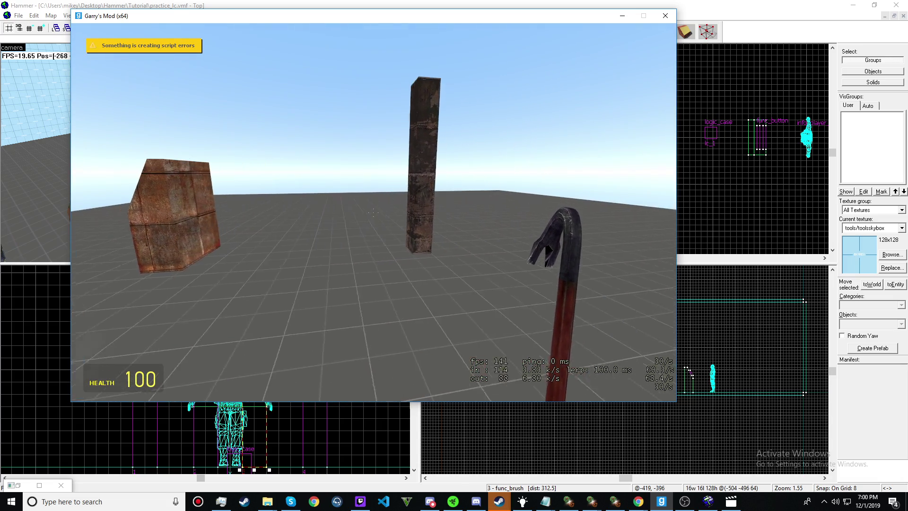
key("w")
key("s")
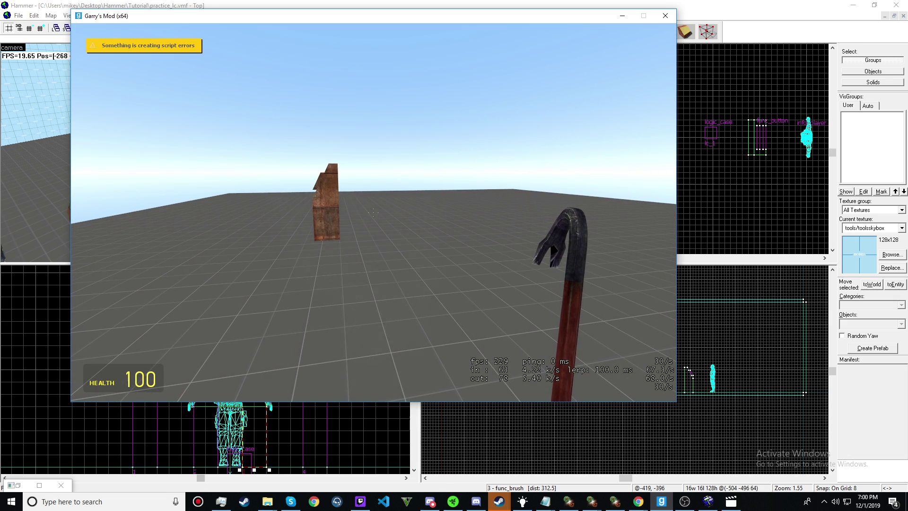
Use the button on the rusty console and walk around it to watch which pillar appears
key("w")
key("a")
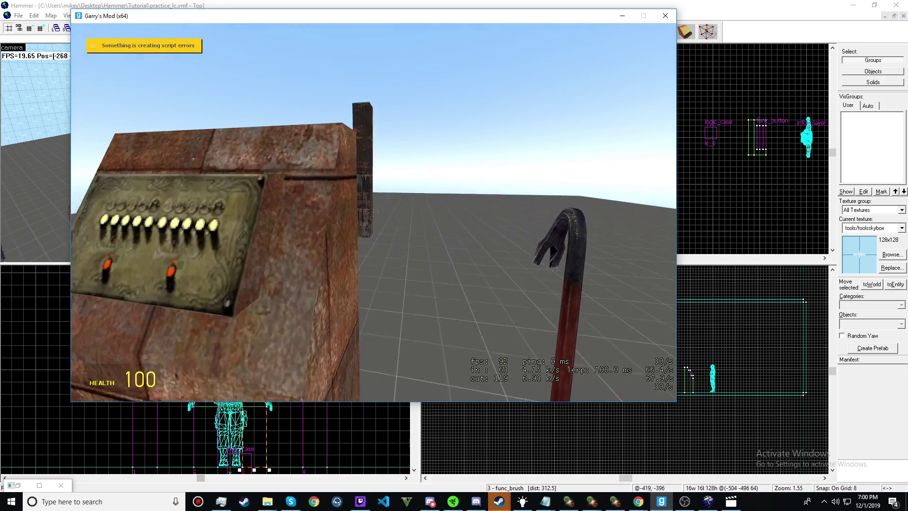
key("v")
key("space")
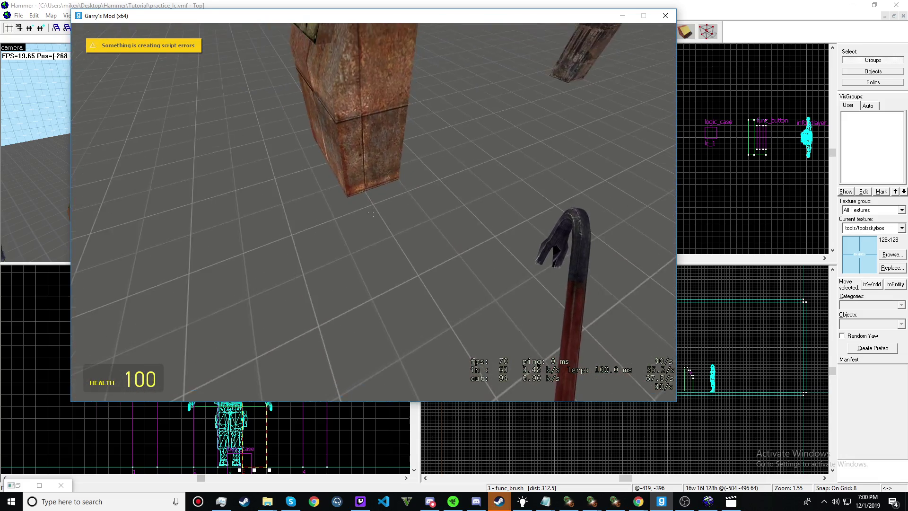
key("w")
key("a")
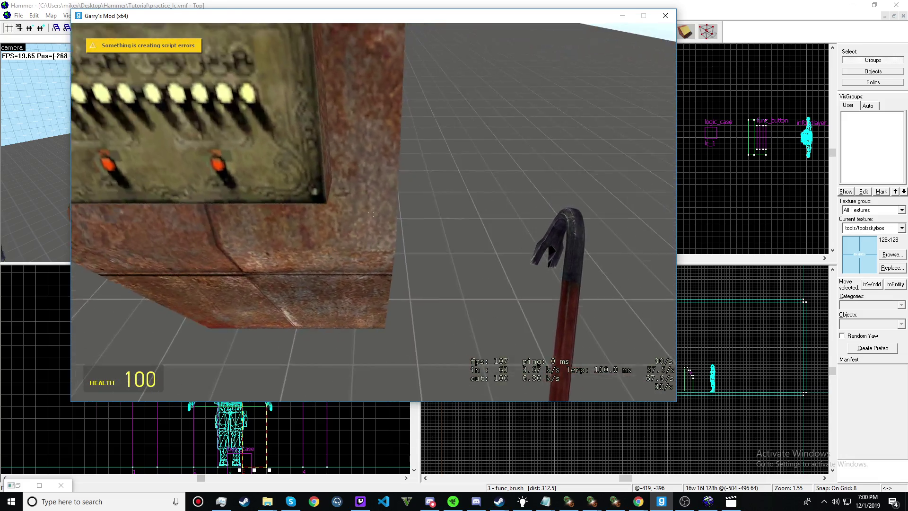
key("s")
key("w")
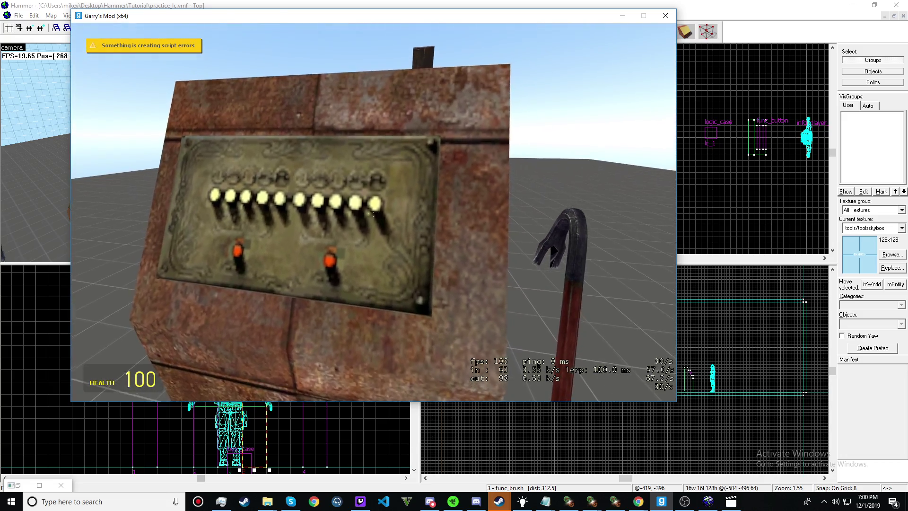
key("w")
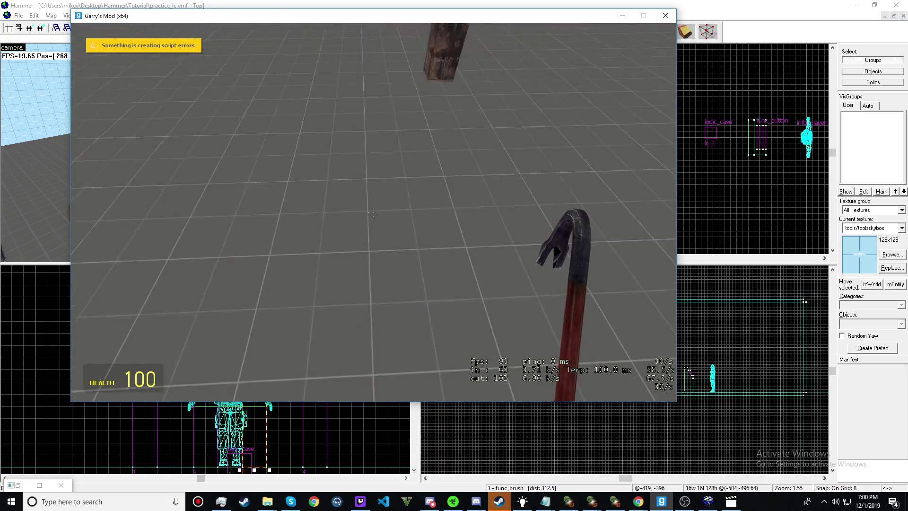
key("s")
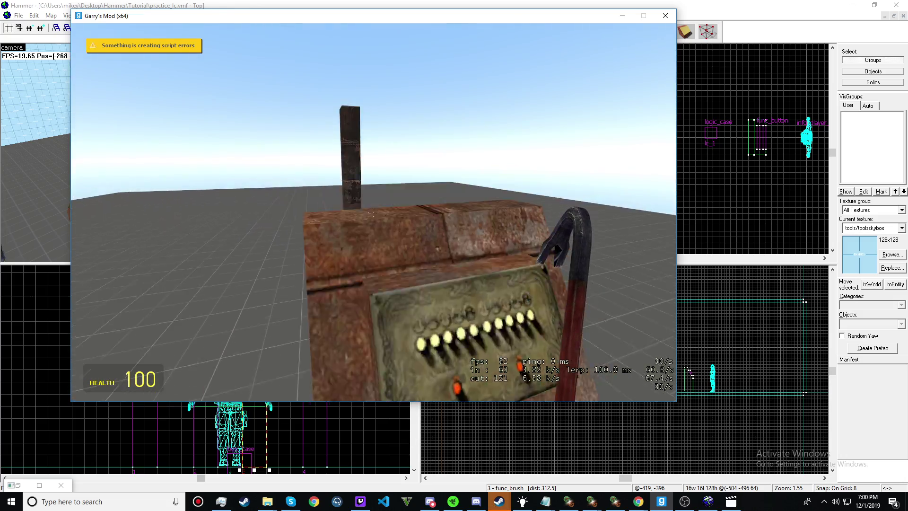
key("w")
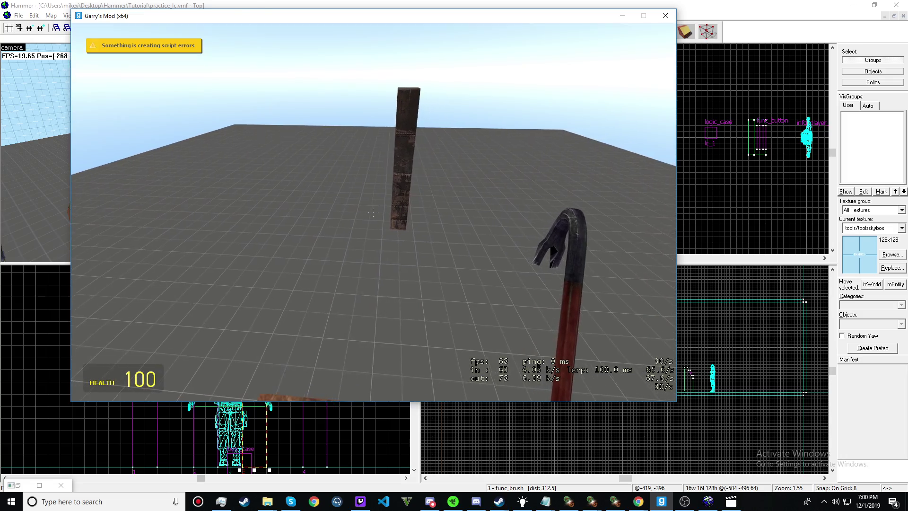
key("w")
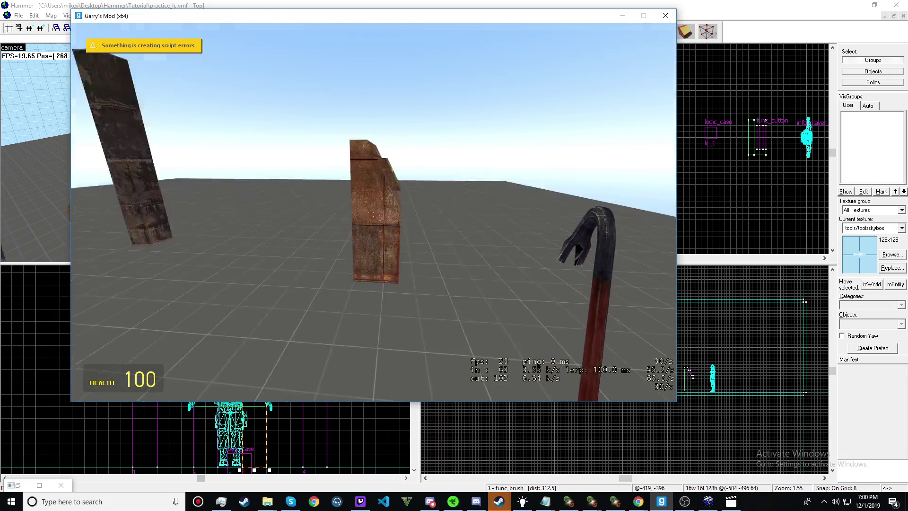
Circle the console with the physics gun equipped and check whether the pillar is disabled, then re-equip the crowbar
key("w")
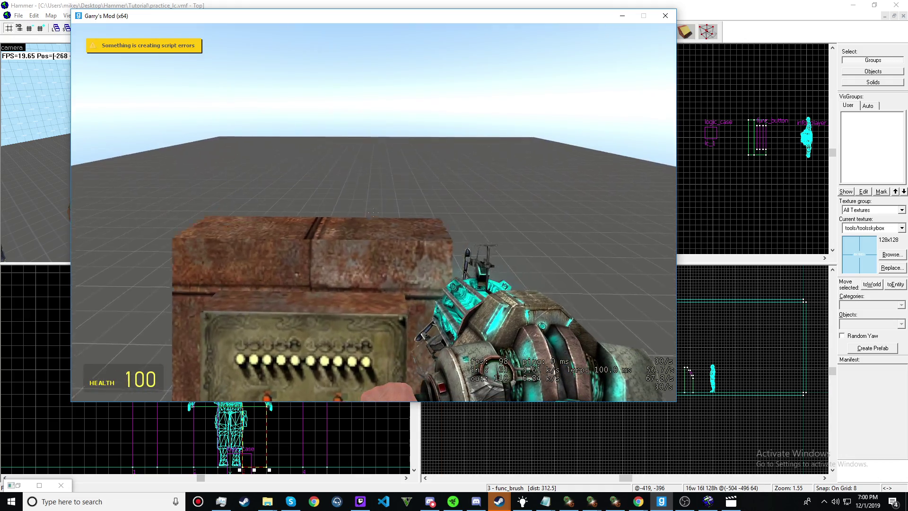
key("w")
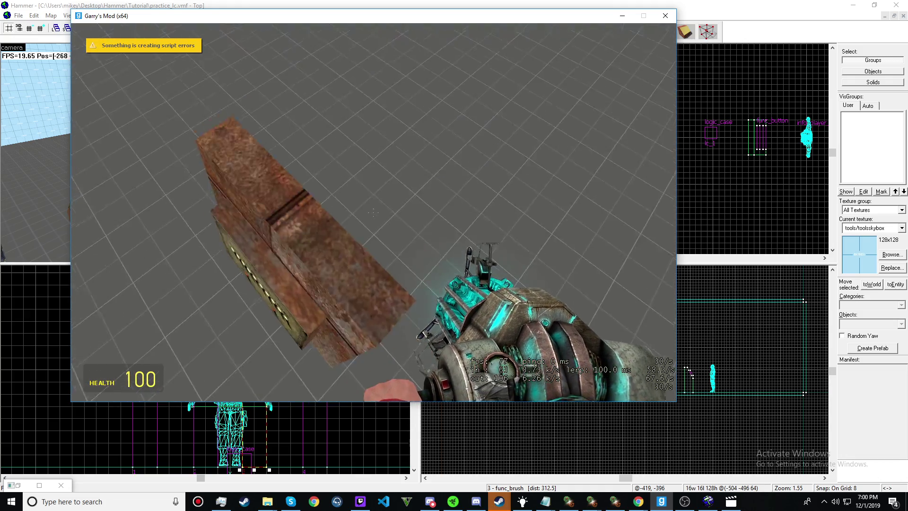
key("w")
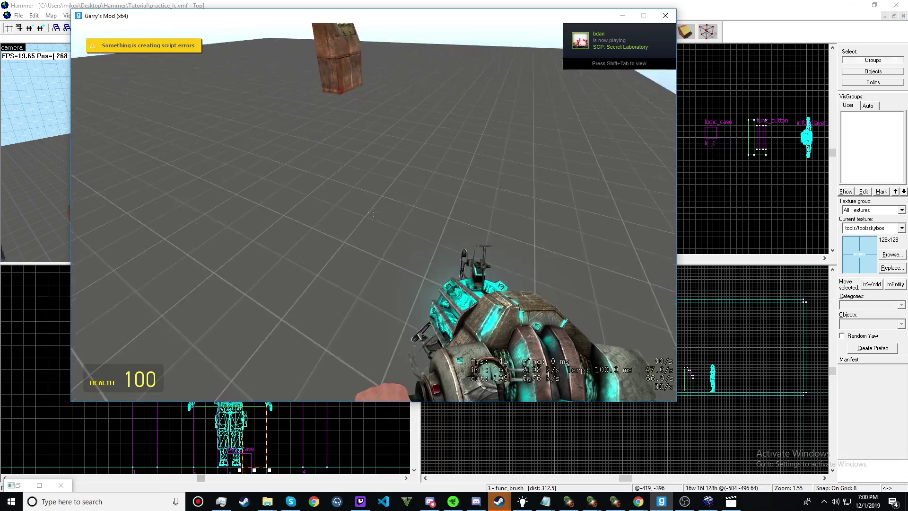
key("w")
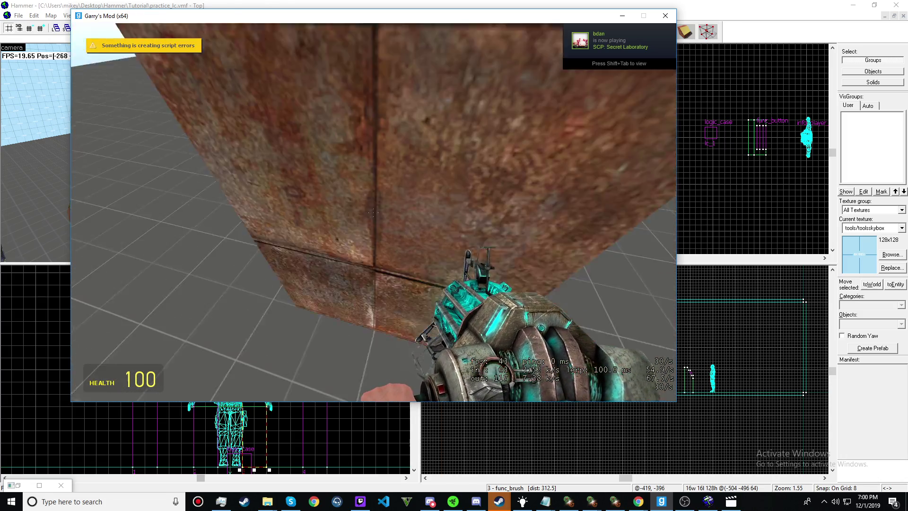
key("w")
key("space")
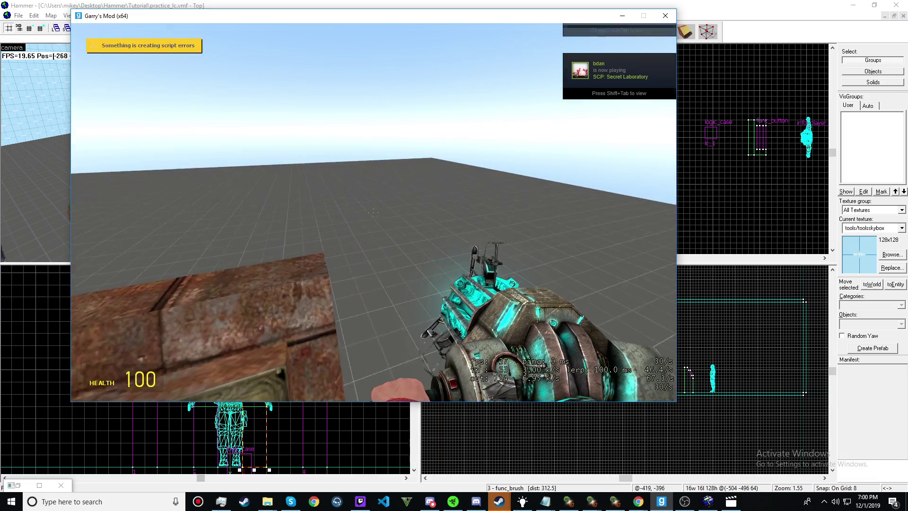
key("w")
key("s")
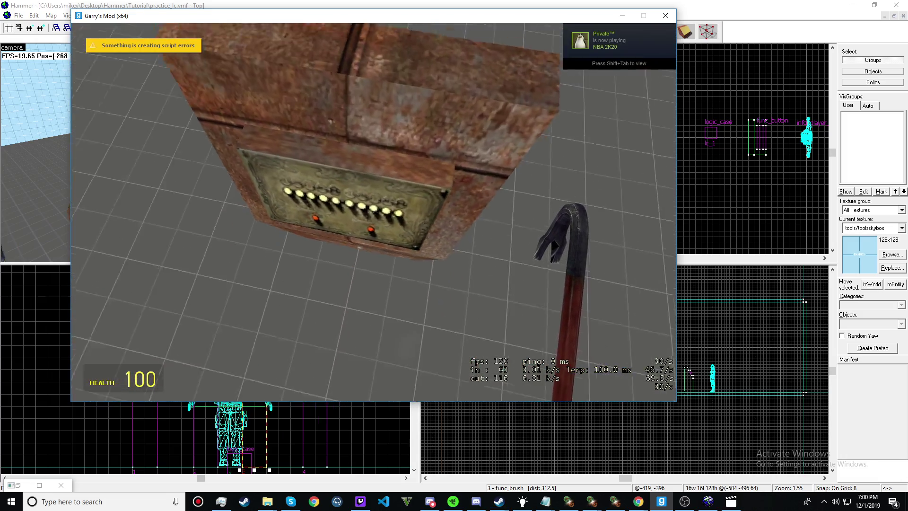
Back away from the console and return to its control panel, checking the empty pillar area
key("a")
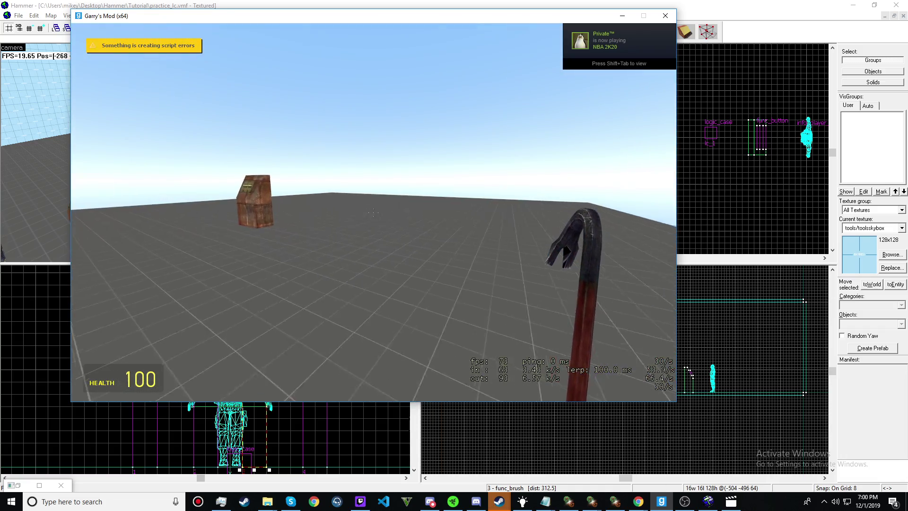
key("w")
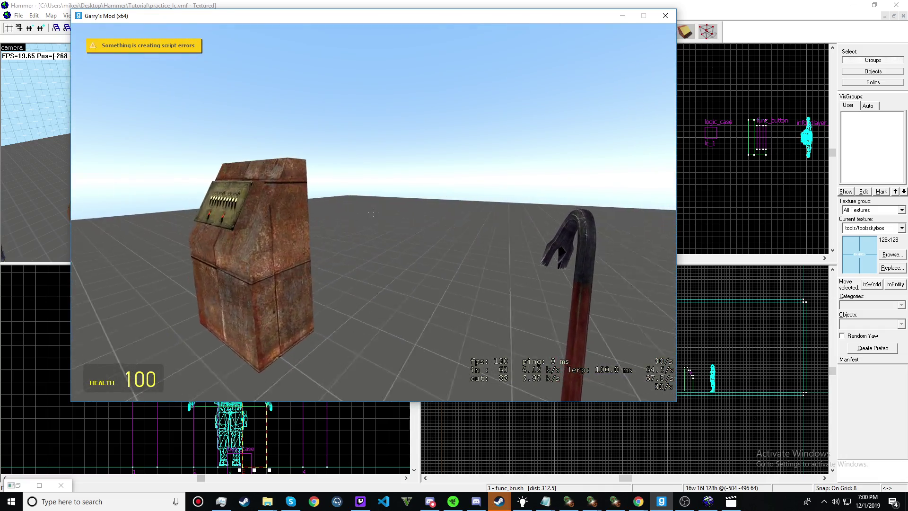
key("a")
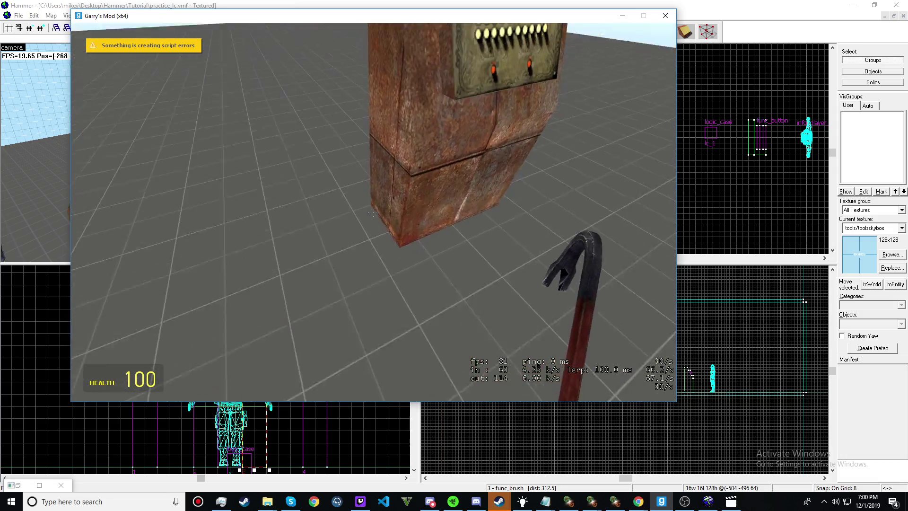
key("d")
key("w")
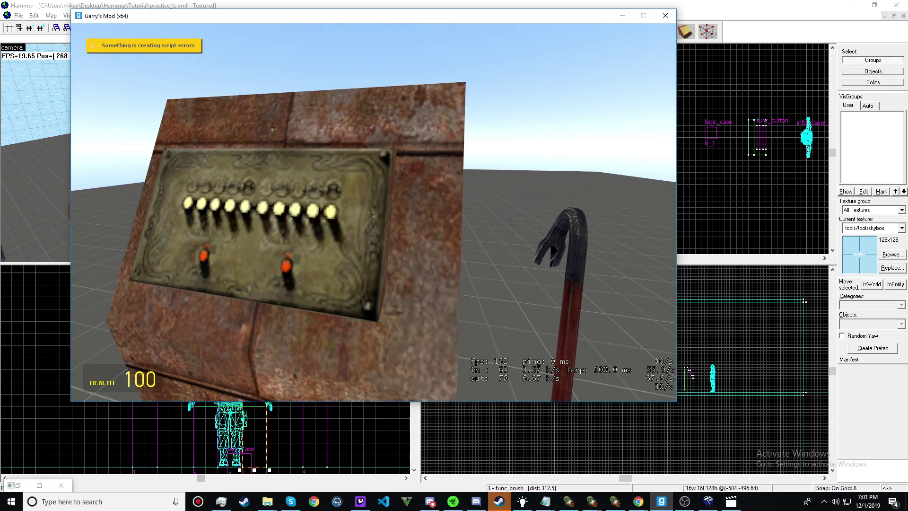
Switch back to Hammer and place a new point entity on the floor beside the four pillars
key("super")
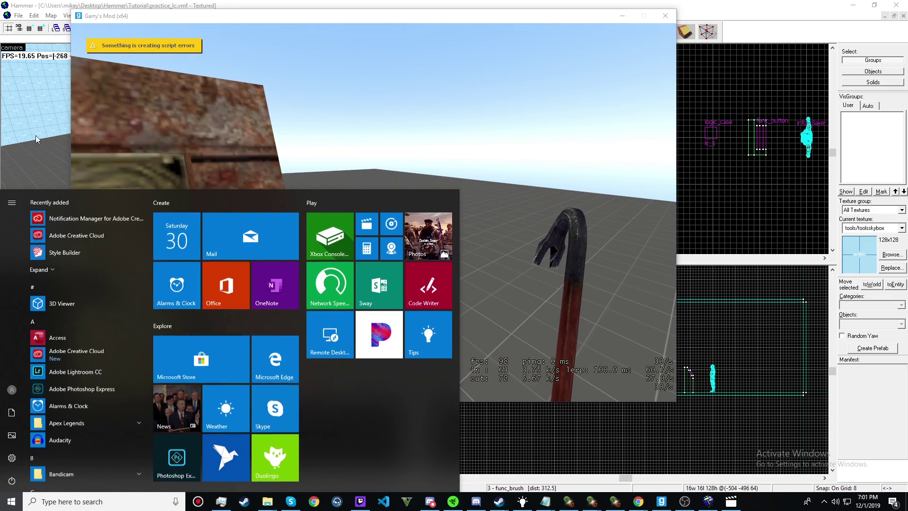
left_click(274, 67)
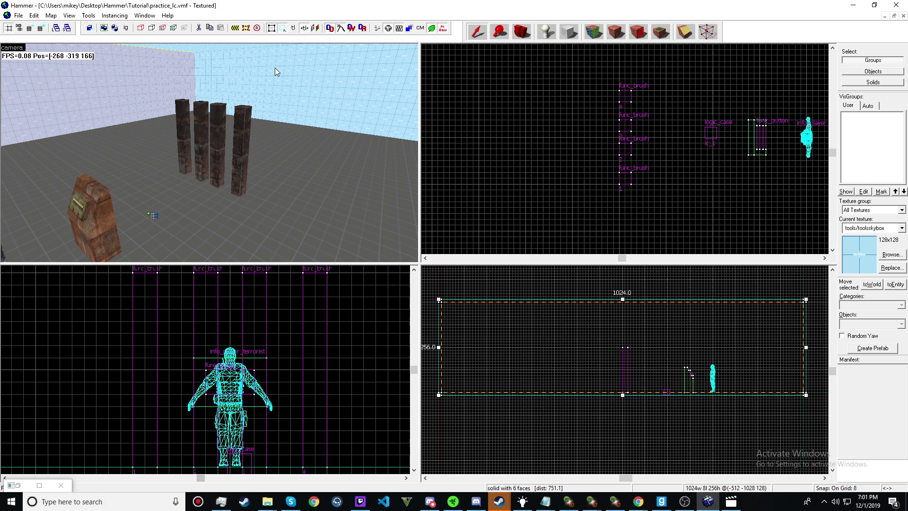
left_click(556, 33)
left_click(317, 233)
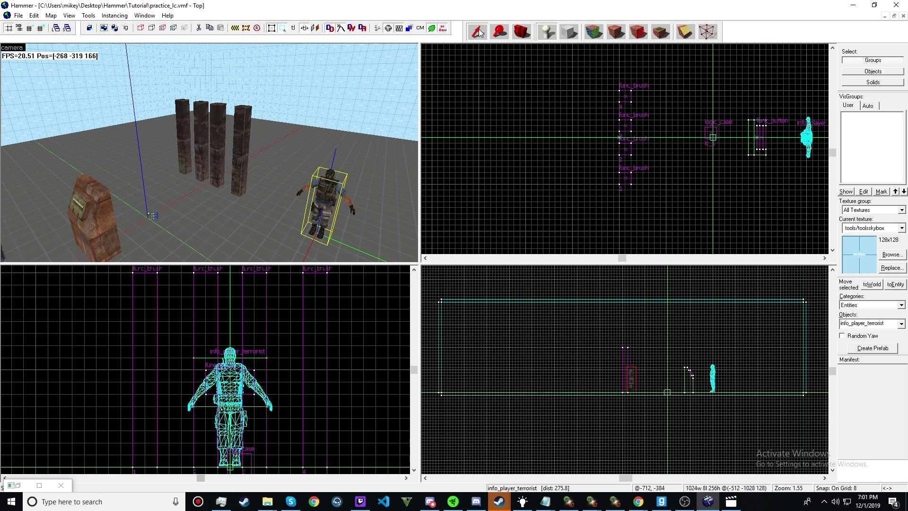
Change the new info_player_terrorist entity's class to logic_branch and apply it
left_click(481, 33)
double_click(329, 203)
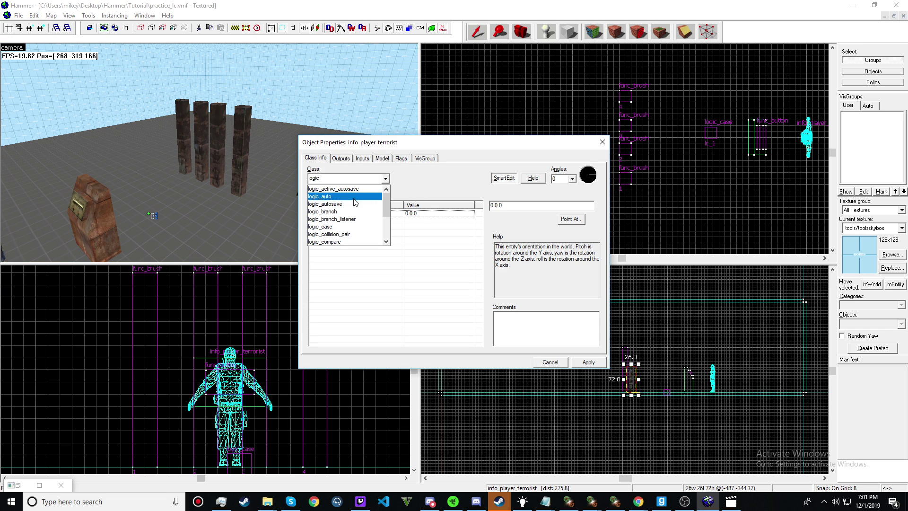
left_click(344, 211)
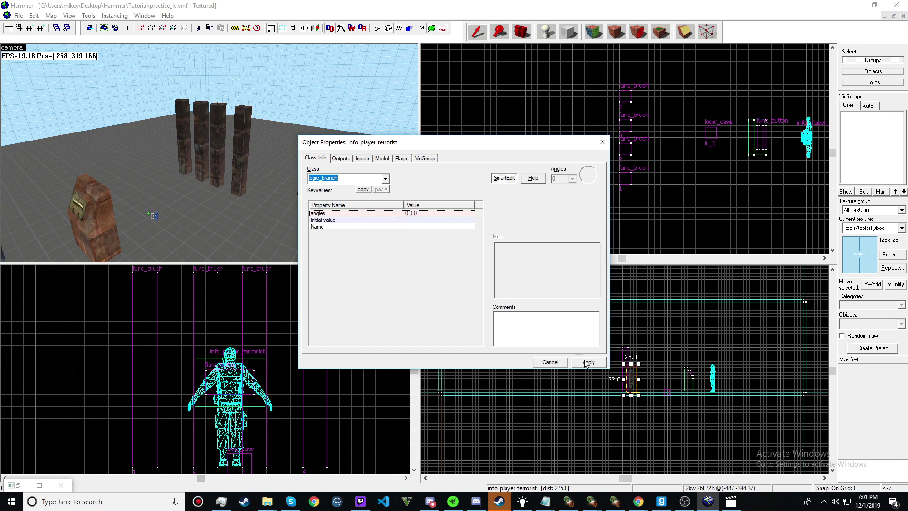
left_click(588, 362)
Raise the logic_branch slightly in the side view so it rests on the floor
key("z")
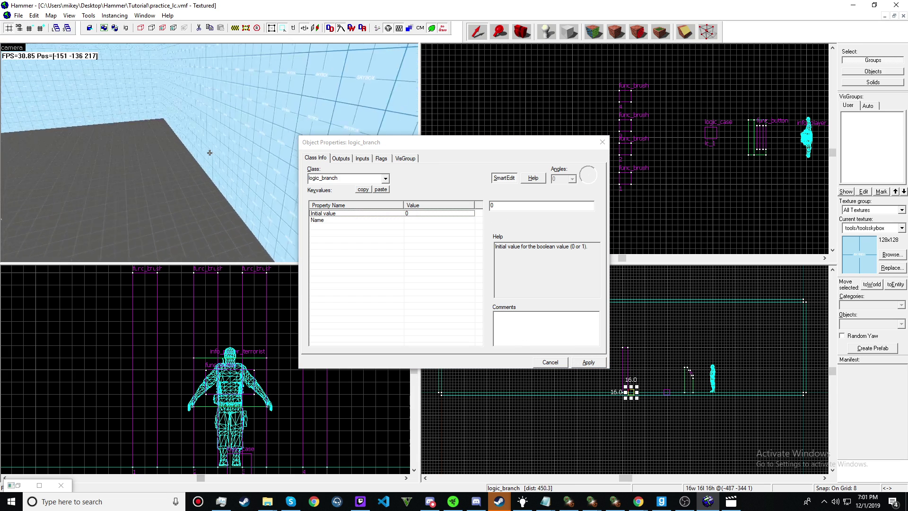
key("w")
key("s")
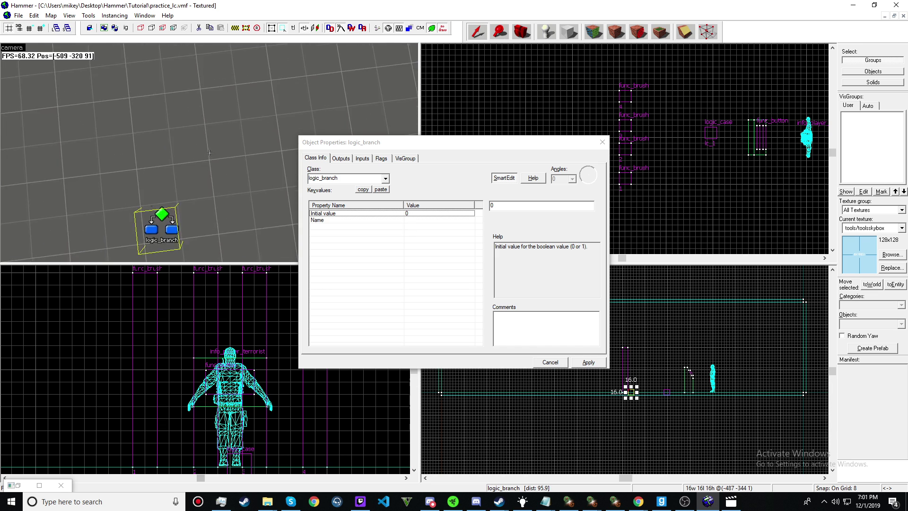
key("z")
scroll(650, 392, "up", 6)
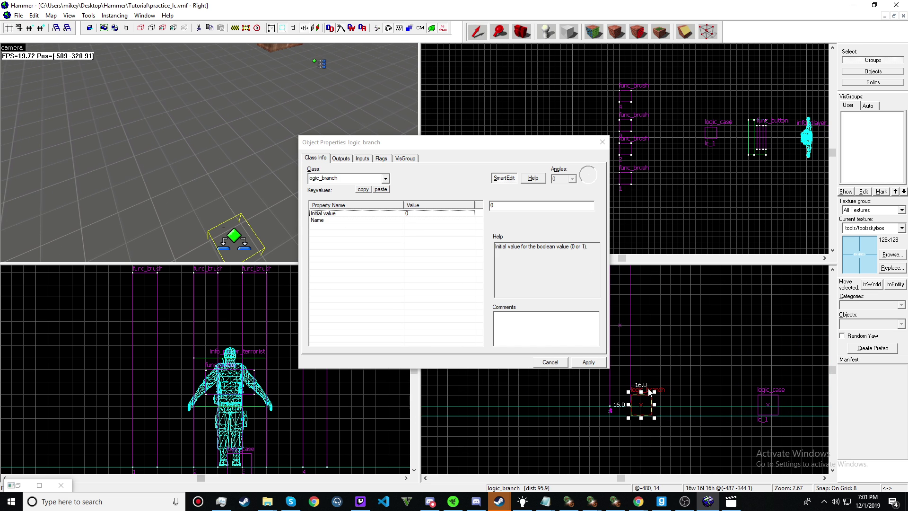
left_click_drag(641, 390, 642, 390)
key("z")
key("z")
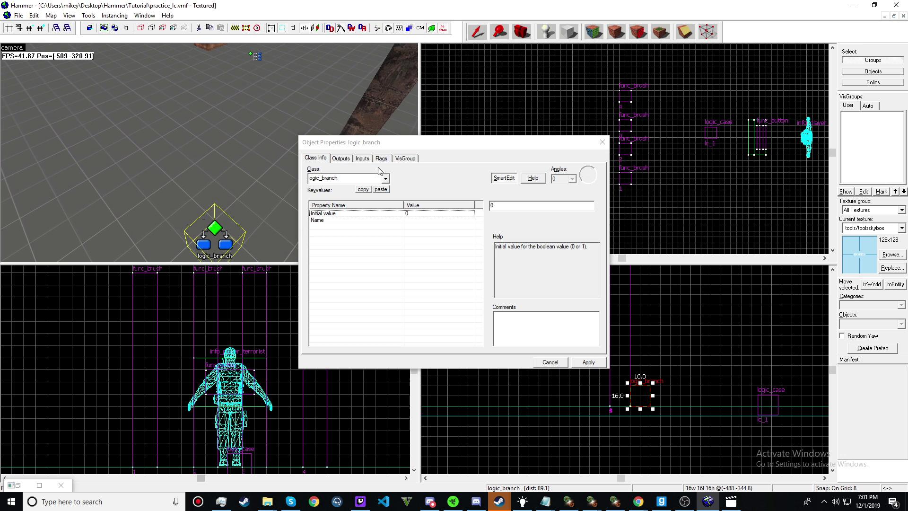
Fly to the logic_case and select it to view its properties, then reselect the logic_branch
key("z")
key("w")
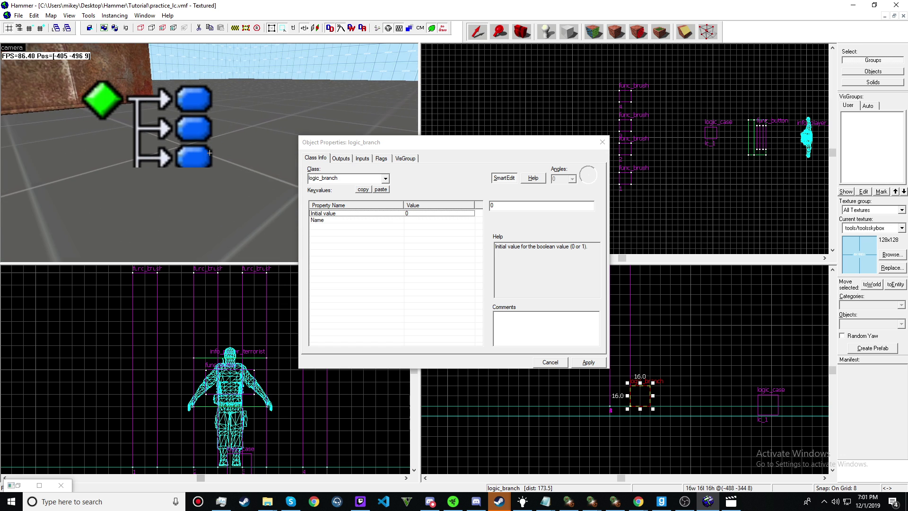
left_click(210, 153)
key("s")
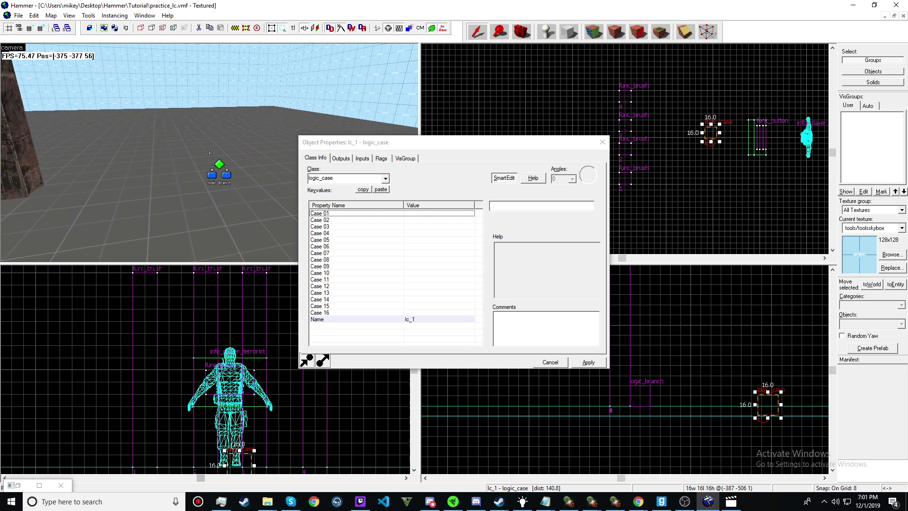
left_click(210, 152)
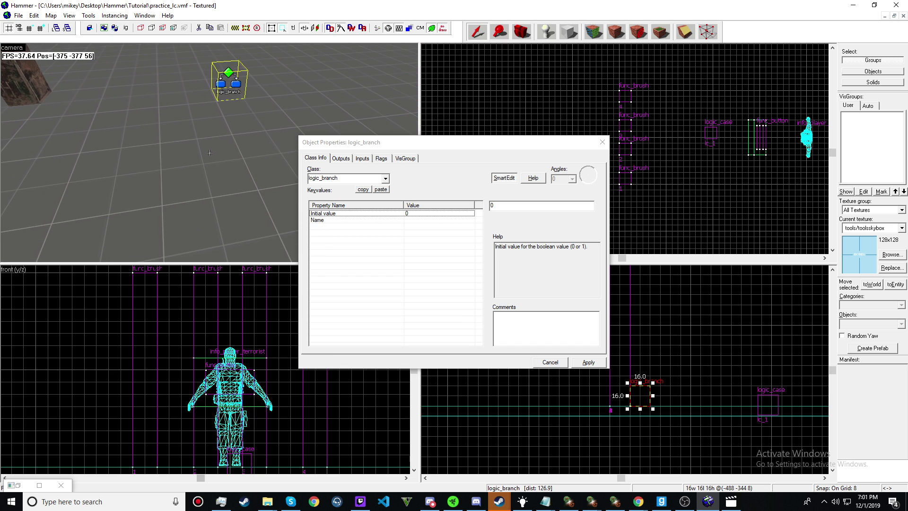
Add a blank output to the logic_branch, review the available output names, and close its properties
key("z")
left_click(341, 158)
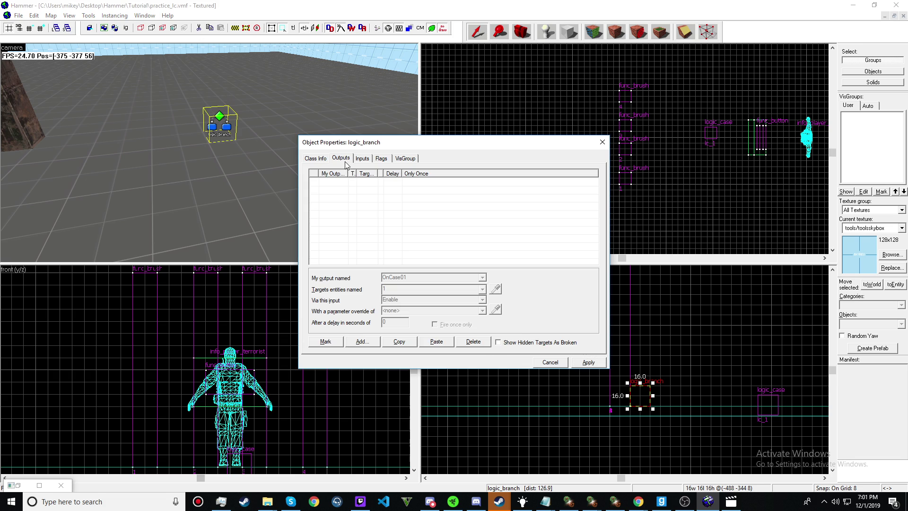
left_click(363, 341)
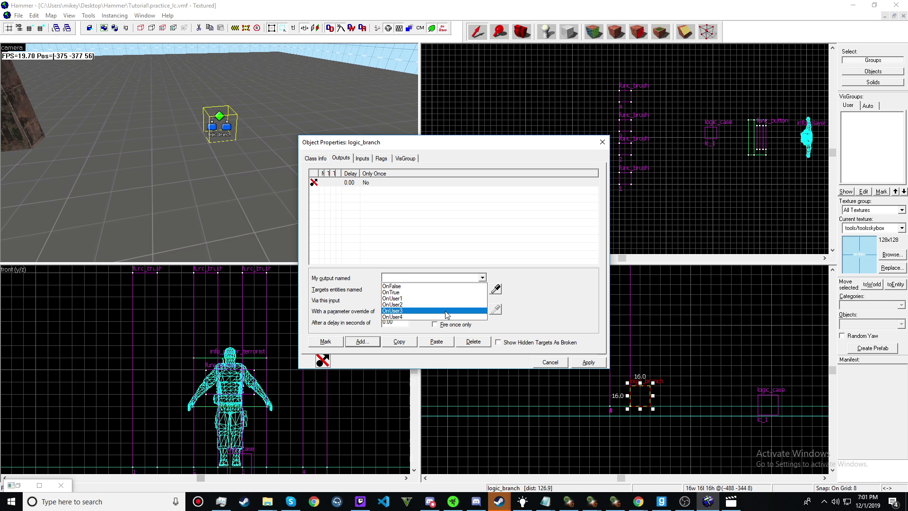
left_click(550, 308)
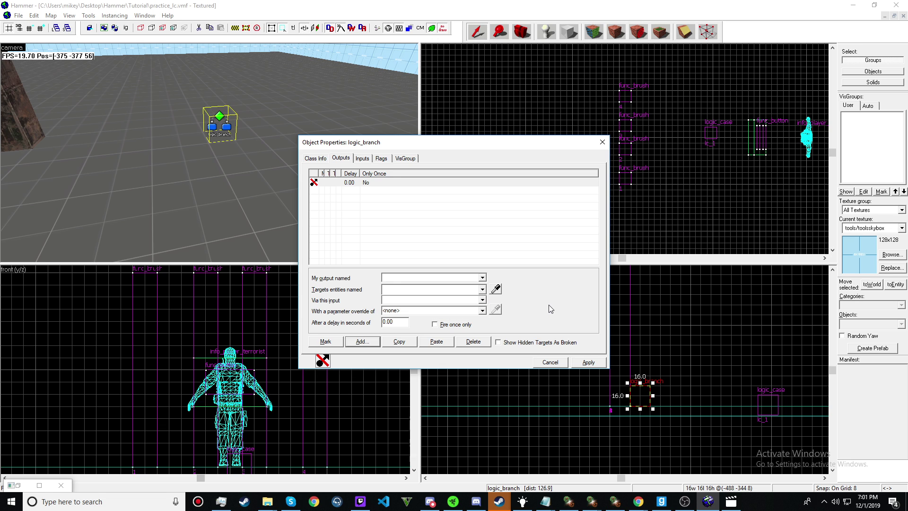
left_click(603, 141)
scroll(610, 164, "down", 10)
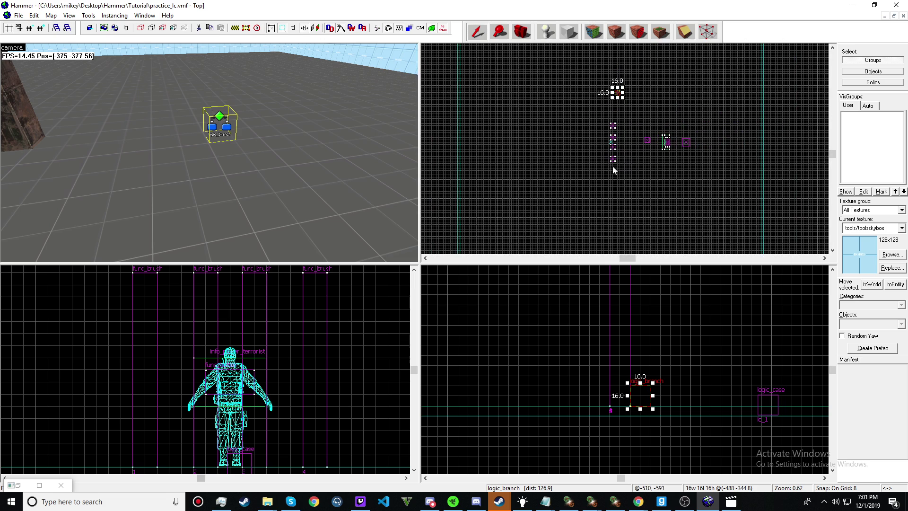
scroll(605, 126, "up", 10)
scroll(703, 203, "up", 5)
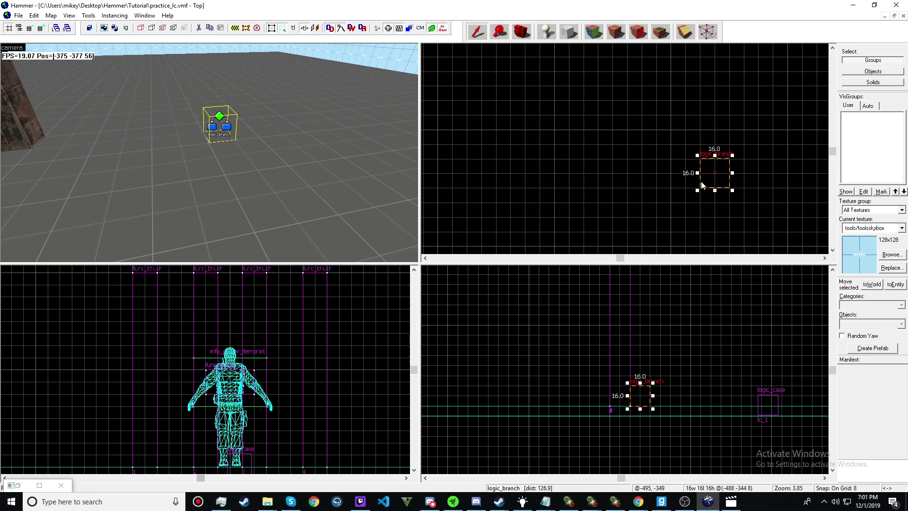
Remove the selected logic_branch entity from the map
right_click(702, 177)
left_click(739, 202)
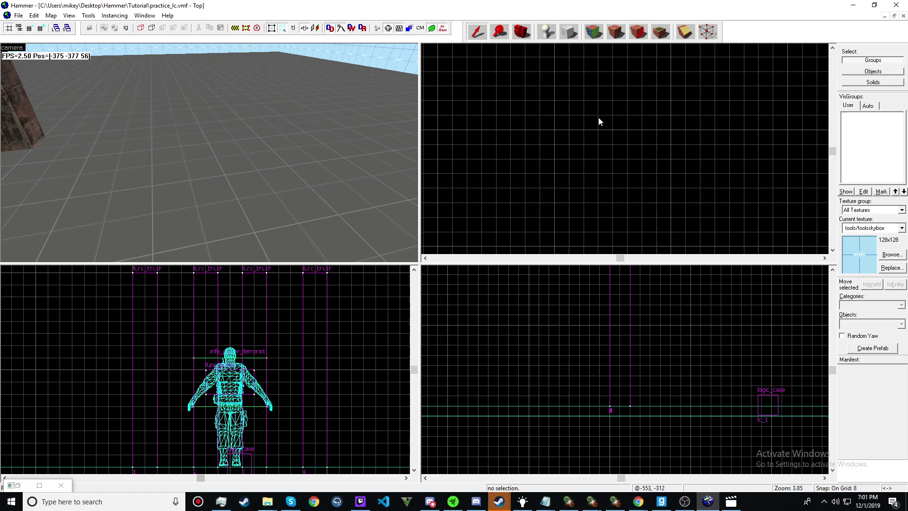
scroll(153, 115, "down", 6)
scroll(147, 162, "up", 5)
Fly to the button console and select its func_button, then select the floor brush
key("z")
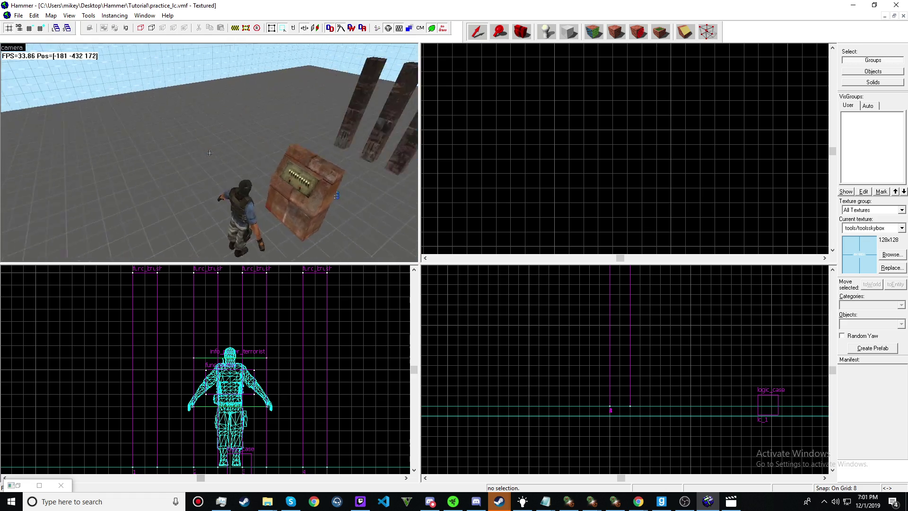
key("w")
left_click(210, 153)
key("s")
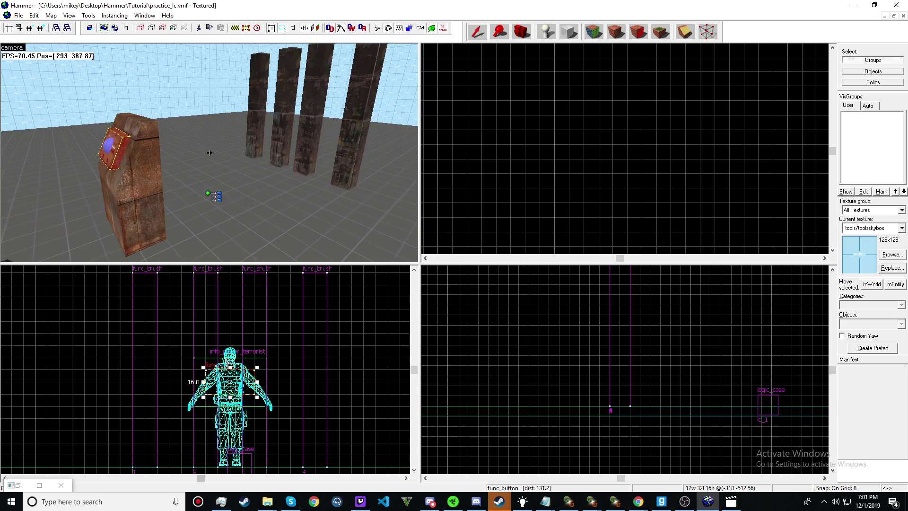
left_click(209, 153)
left_click(209, 153)
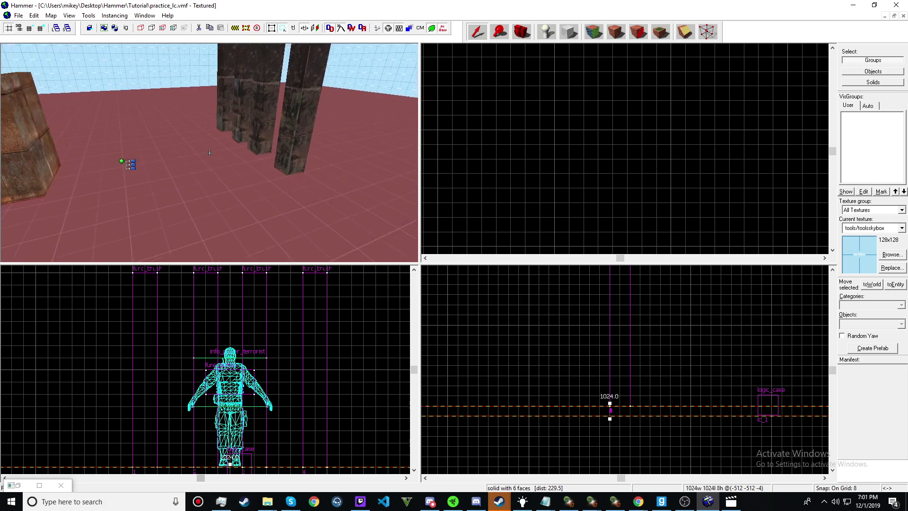
Fly around the four pillars and back to the logic_case to examine the finished setup
key("w")
key("s")
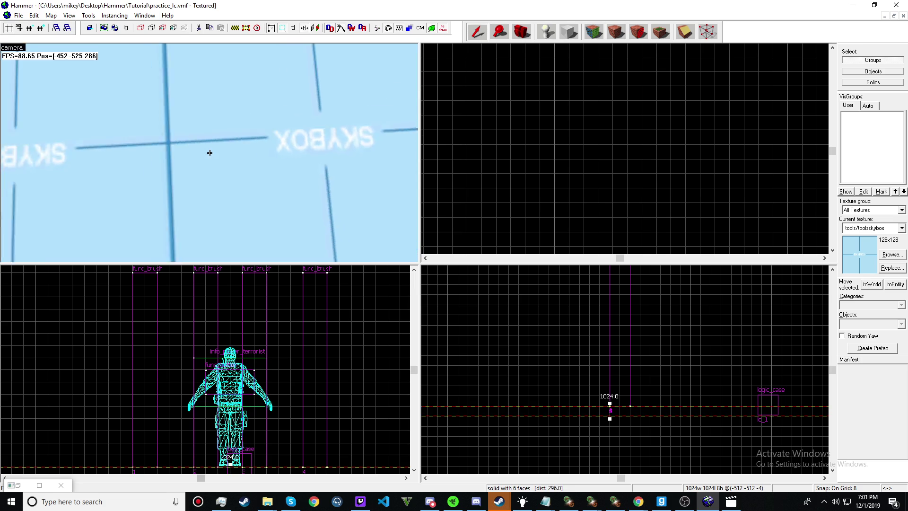
key("w")
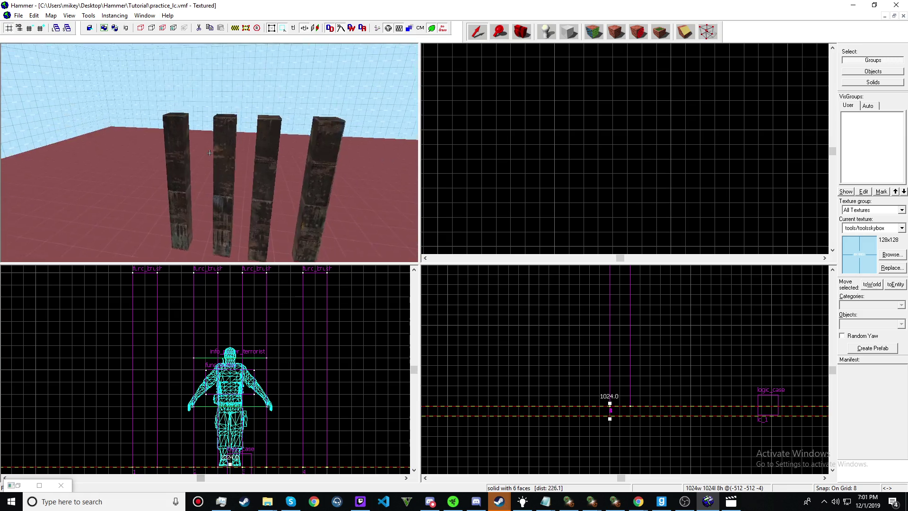
key("s")
key("w")
key("s")
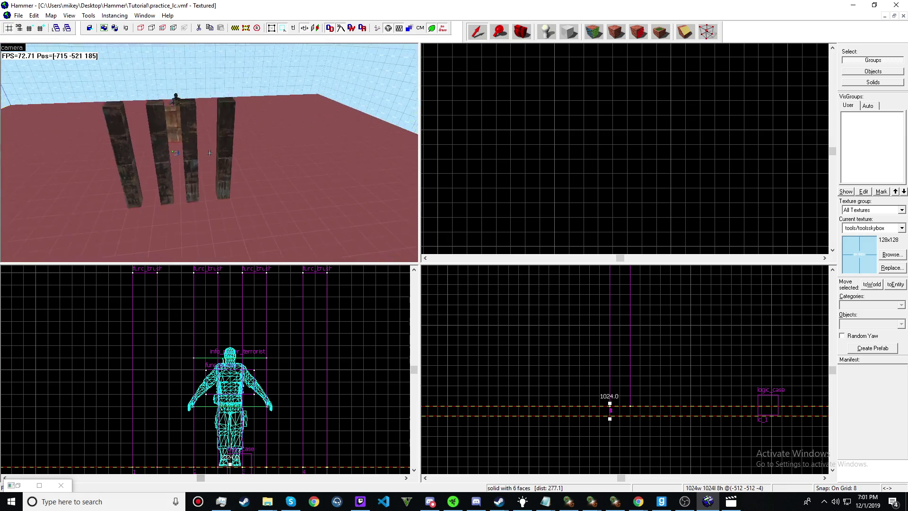
key("w")
key("s")
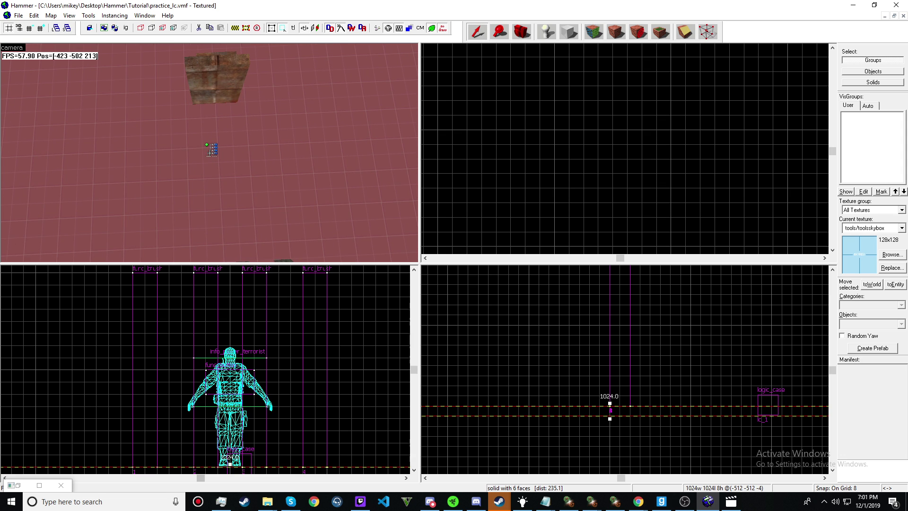
key("z")
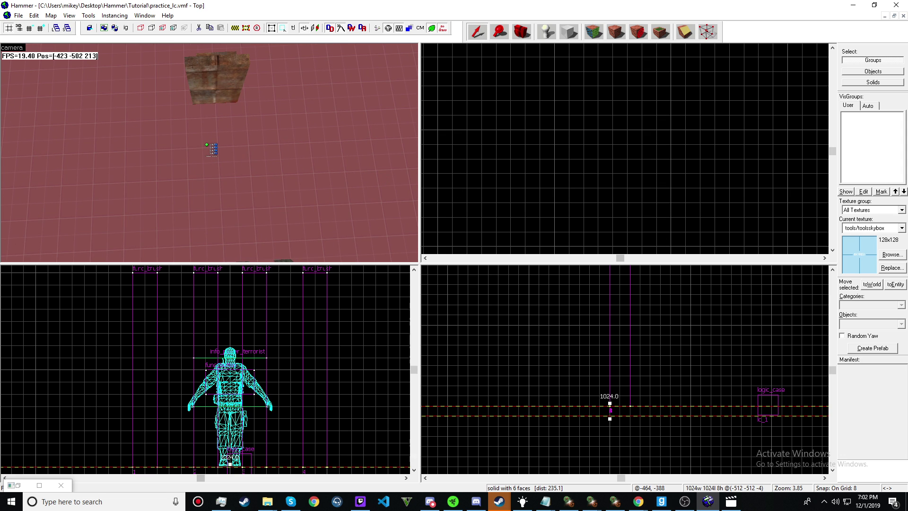